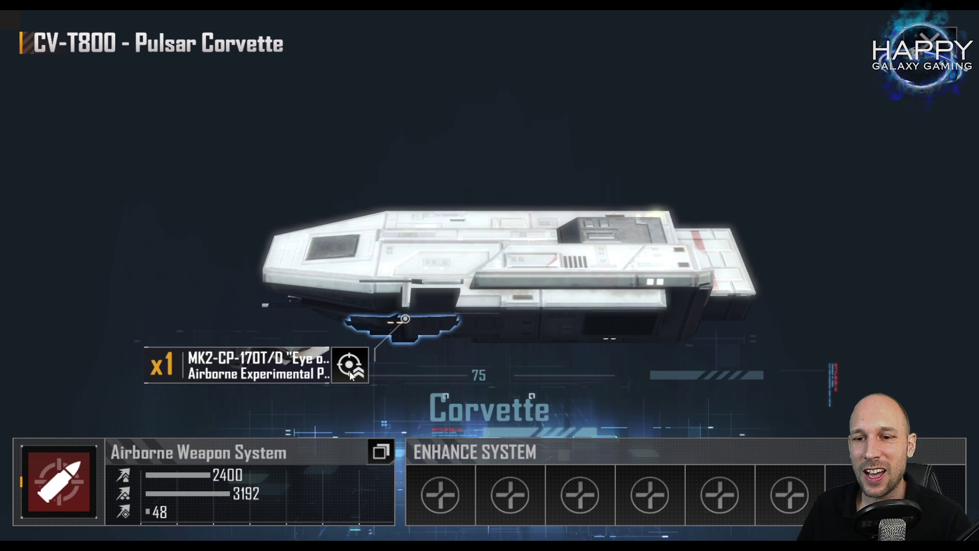
# Inspect the Pulsar Corvette's turret module details and the Research Agreement's signing cost and remaining chances
pyautogui.click(527, 281)
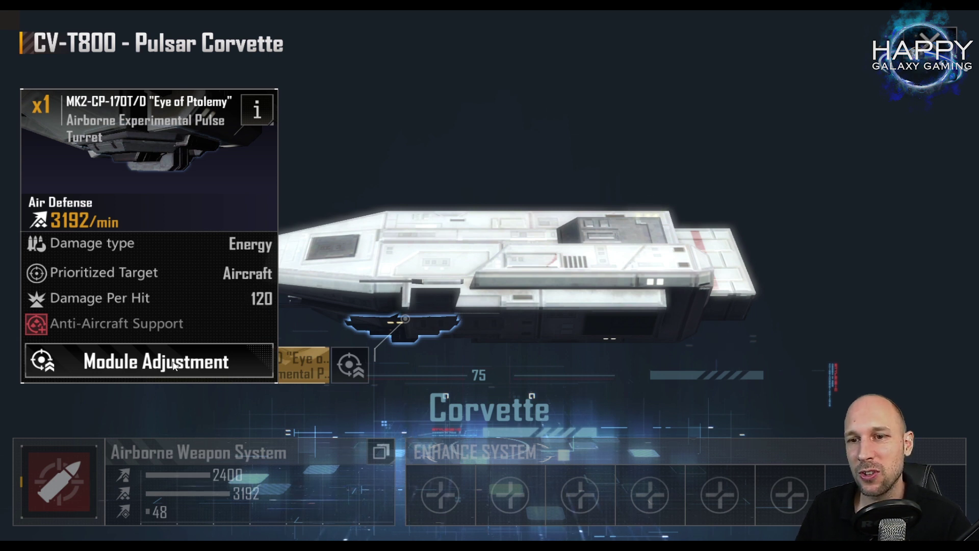
pyautogui.click(561, 160)
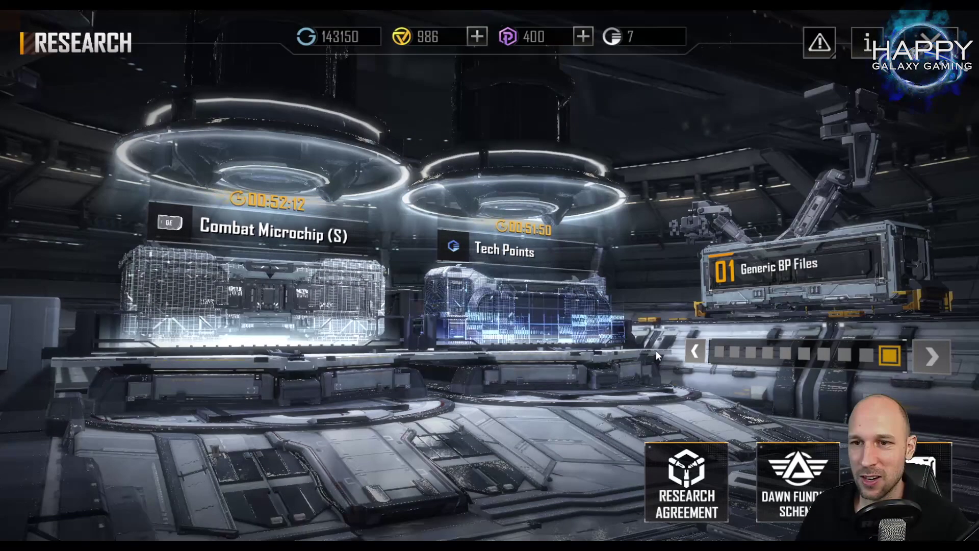
pyautogui.click(666, 480)
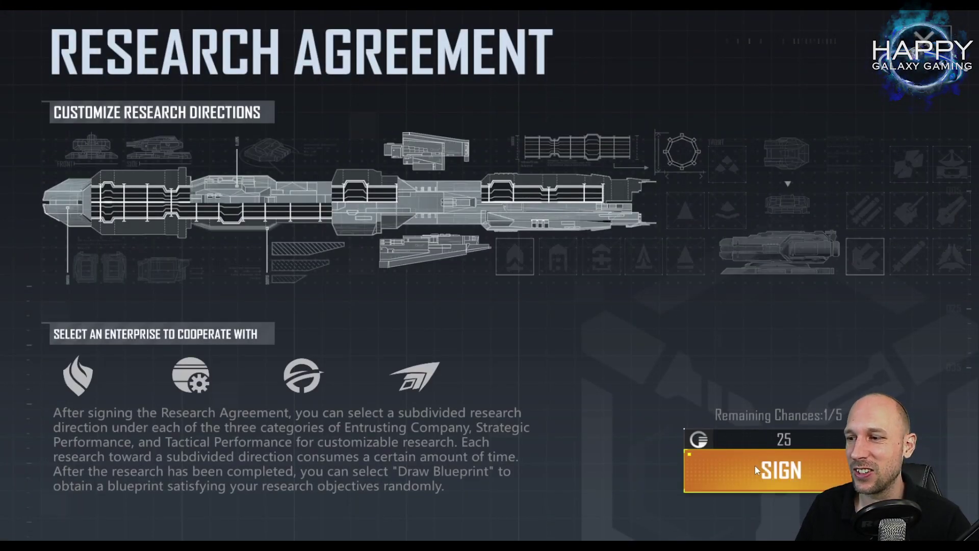
pyautogui.click(815, 467)
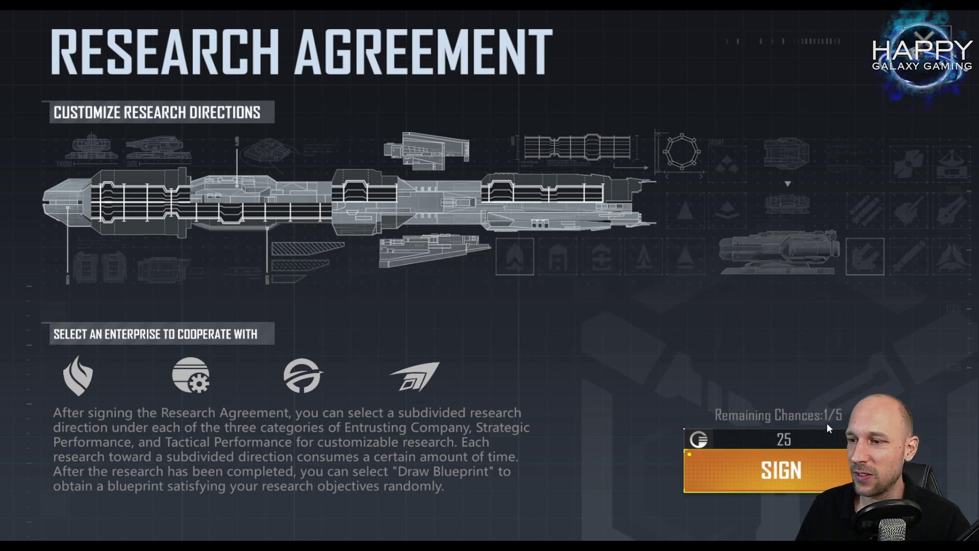
pyautogui.click(922, 36)
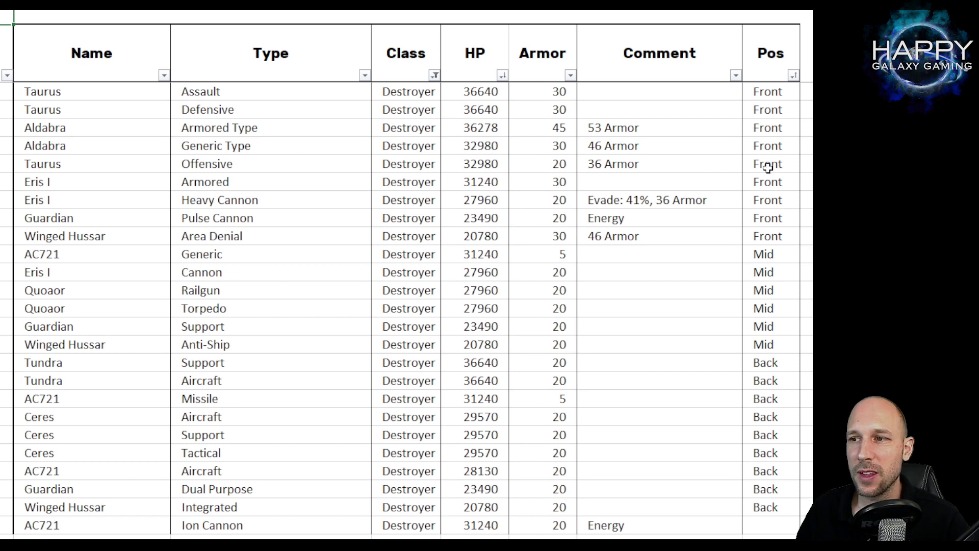
# Examine the destroyer table's front-position entries and the AC721 Ion Cannon row's armor, comment and missing position
pyautogui.moveTo(773, 92); pyautogui.dragTo(766, 218)
pyautogui.moveTo(65, 520); pyautogui.dragTo(753, 529)
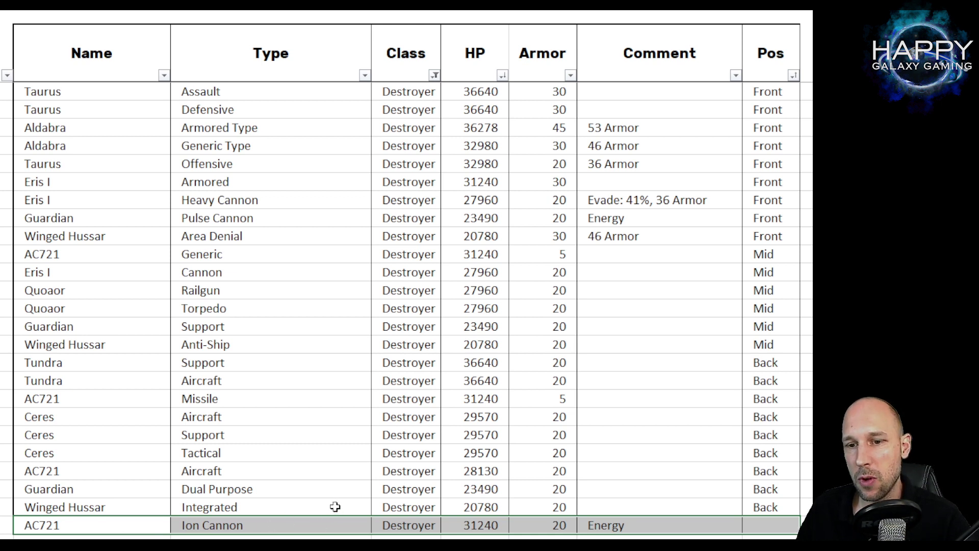
pyautogui.click(623, 523)
pyautogui.click(764, 522)
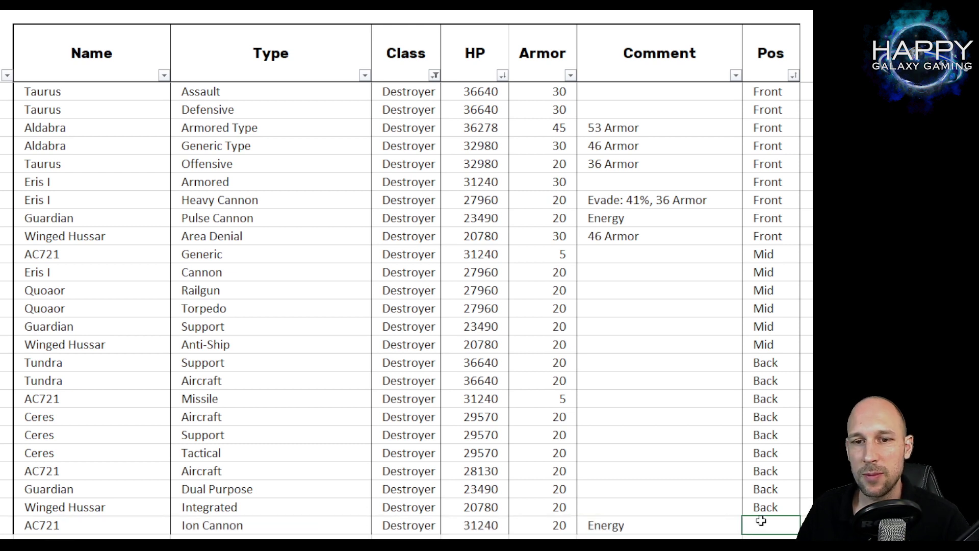
pyautogui.click(574, 525)
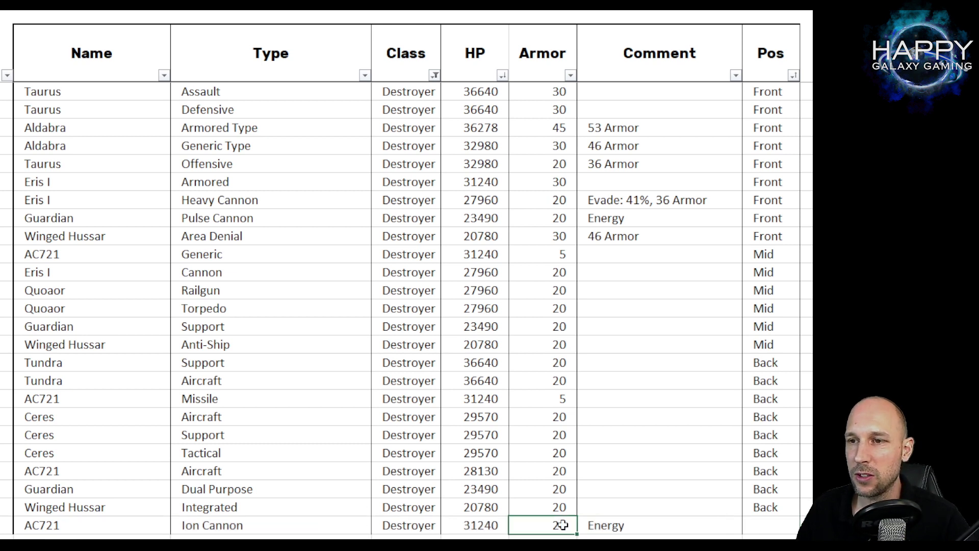
pyautogui.click(615, 525)
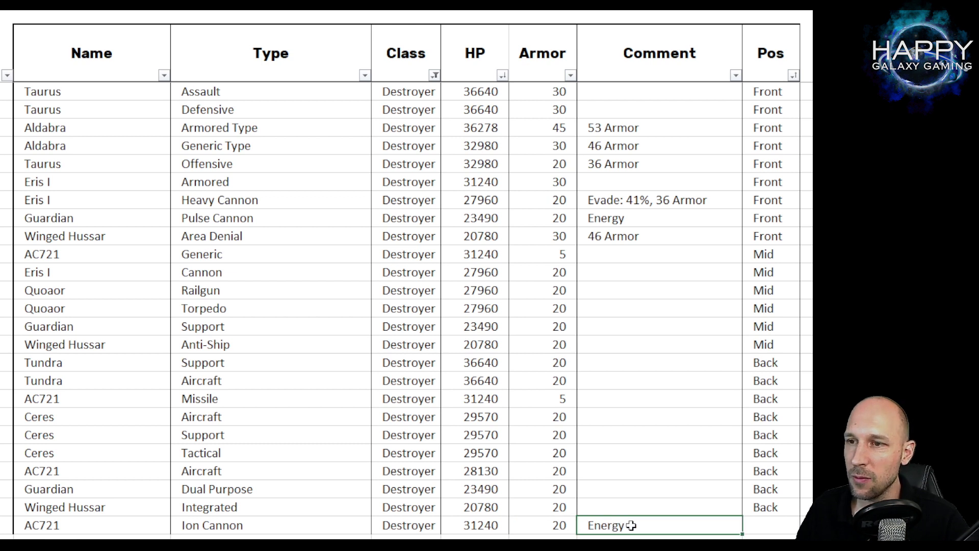
pyautogui.moveTo(610, 526); pyautogui.dragTo(552, 527)
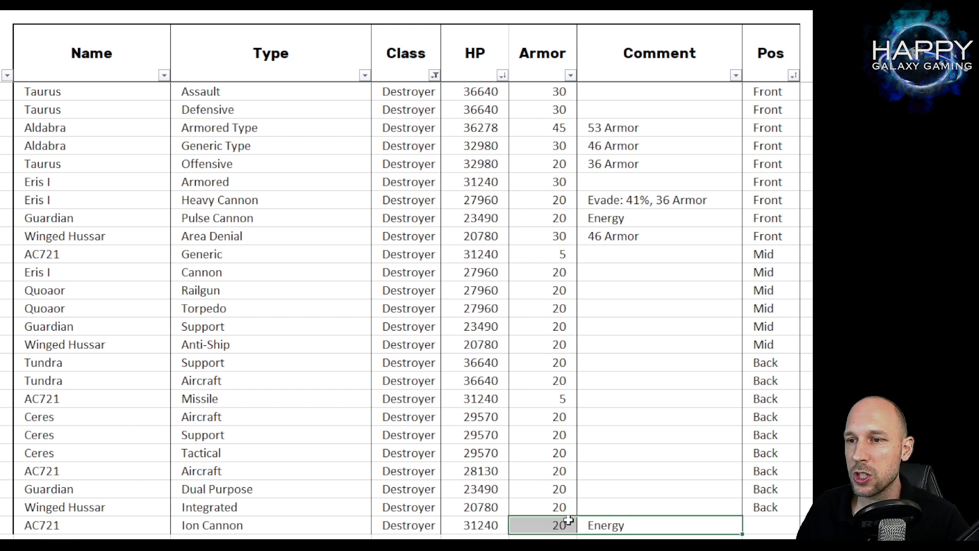
pyautogui.click(555, 522)
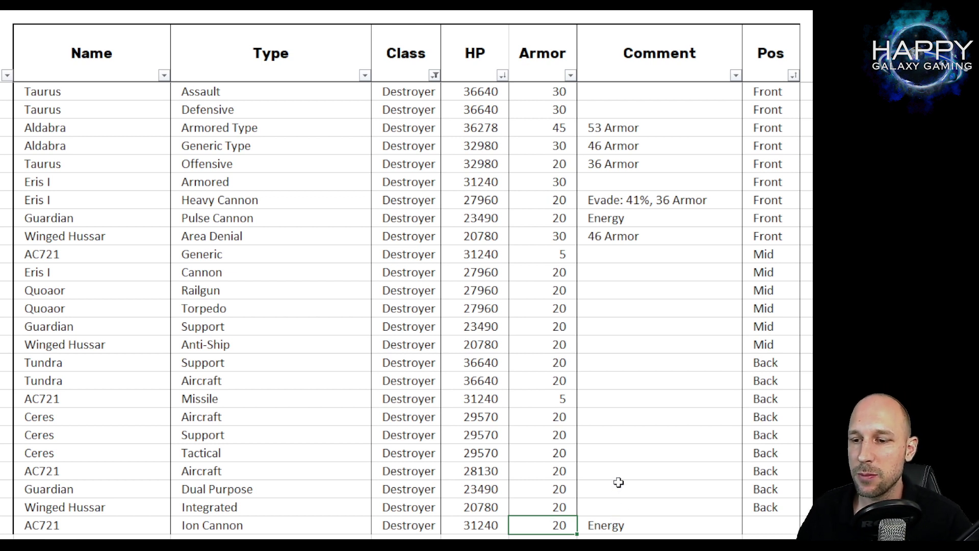
pyautogui.click(724, 250)
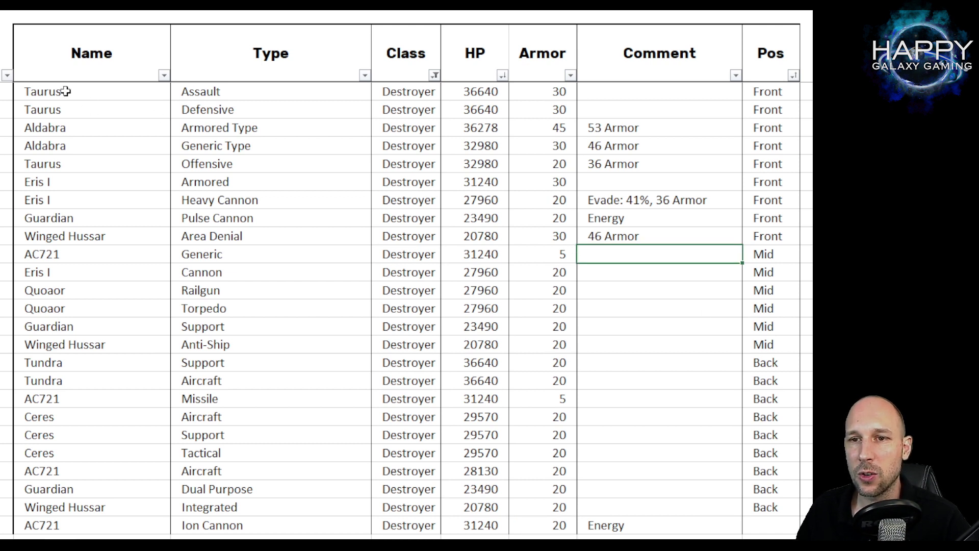
# Sort the destroyers by armor from highest to lowest within each position and review the front ships' armor and HP
pyautogui.click(559, 128)
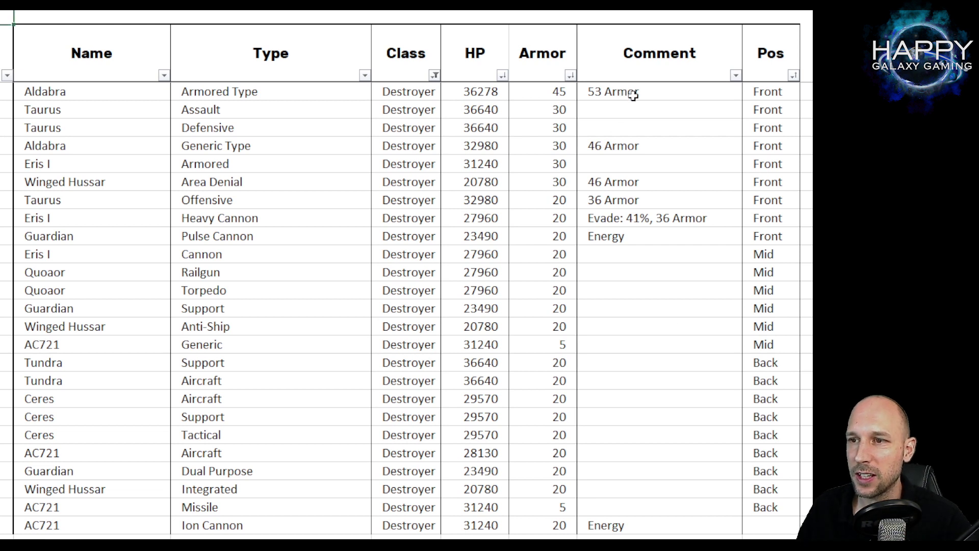
pyautogui.moveTo(778, 91); pyautogui.dragTo(779, 235)
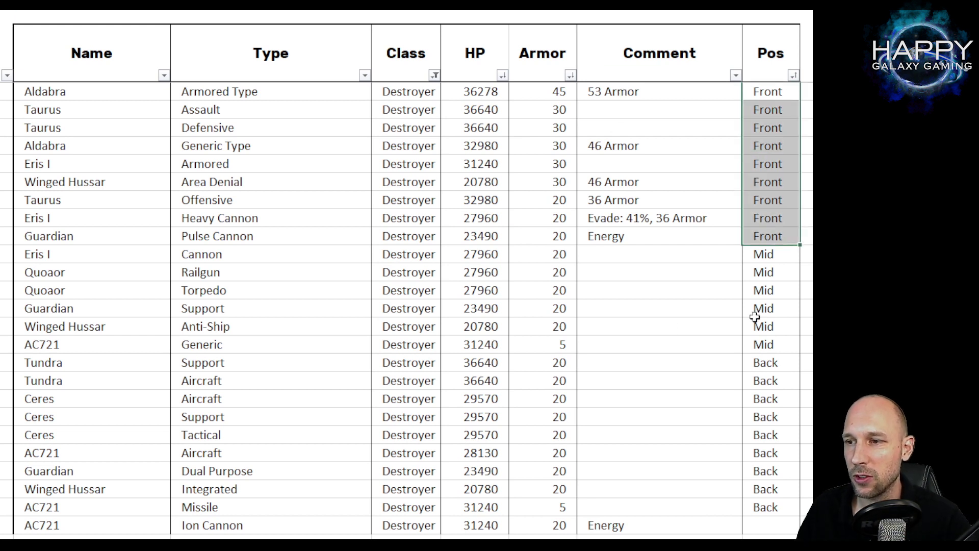
pyautogui.moveTo(533, 94); pyautogui.dragTo(543, 217)
pyautogui.moveTo(466, 92); pyautogui.dragTo(479, 218)
pyautogui.click(547, 217)
pyautogui.click(557, 93)
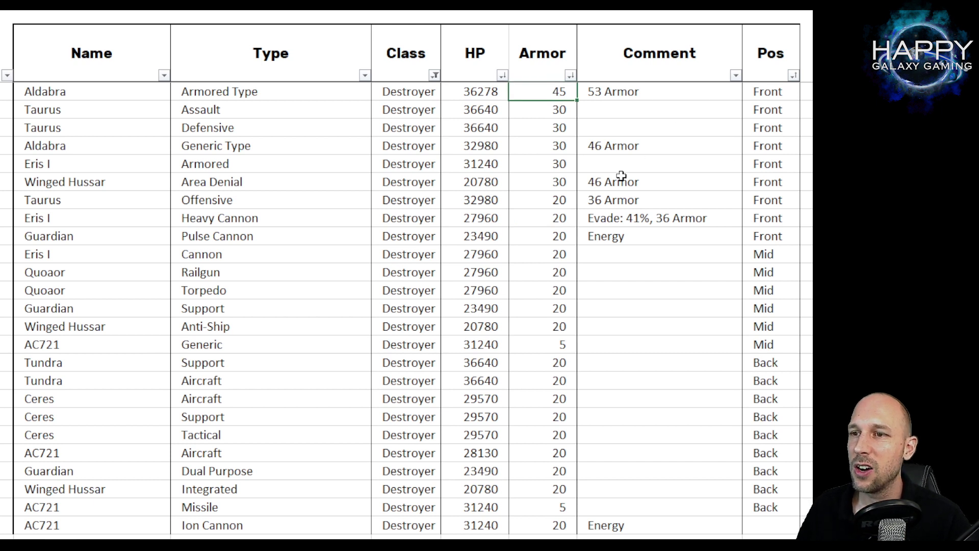
# Compare the armor comments and HP of the Aldabra Armored Type and Aldabra Generic Type rows
pyautogui.moveTo(102, 92); pyautogui.dragTo(762, 91)
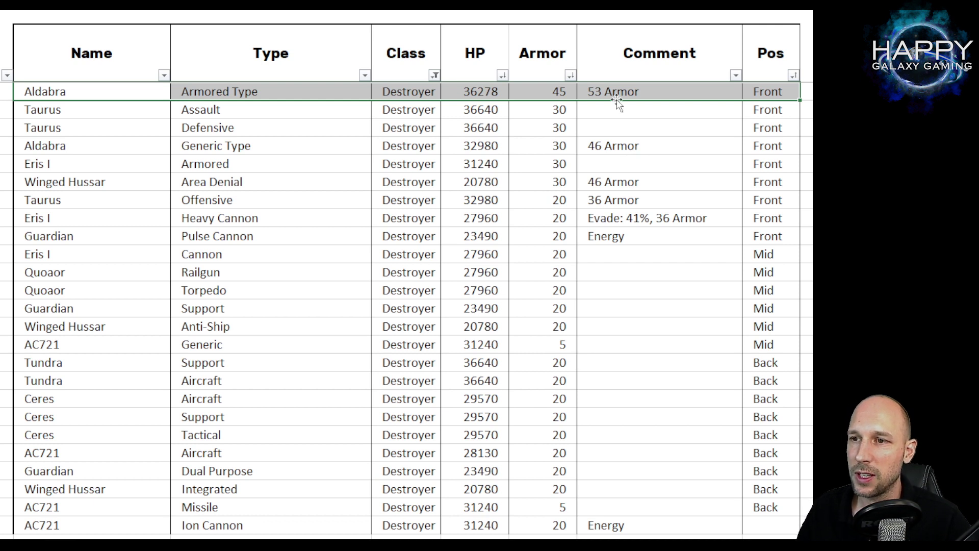
pyautogui.click(622, 141)
pyautogui.click(624, 91)
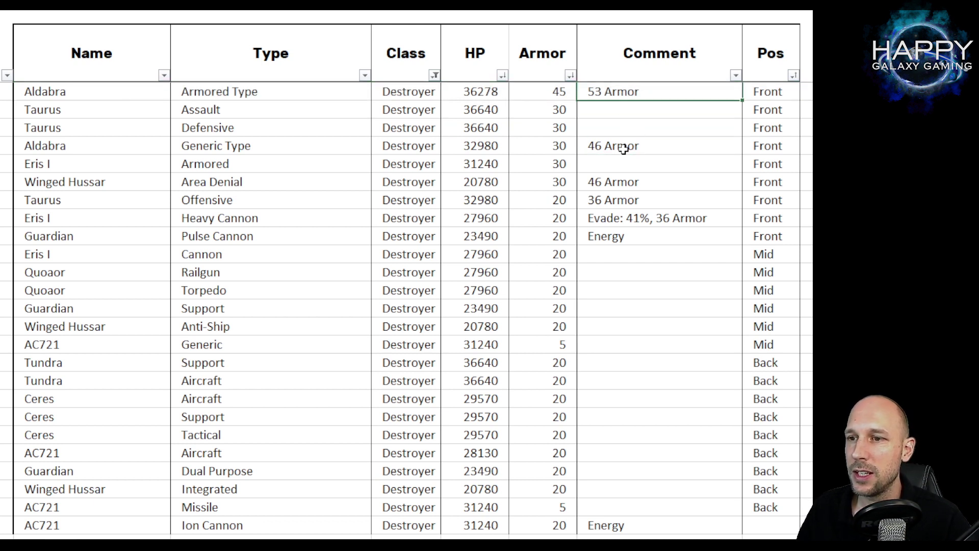
pyautogui.click(606, 146)
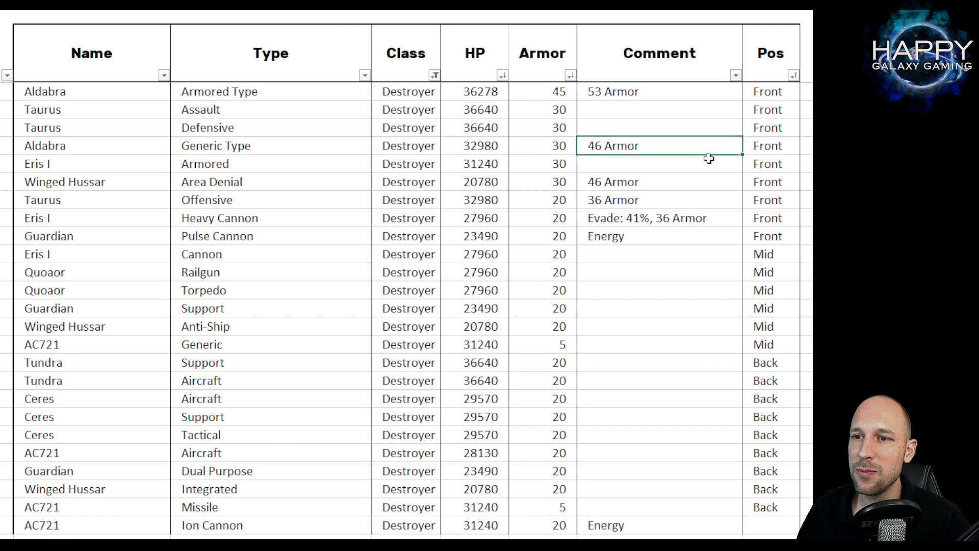
pyautogui.click(483, 147)
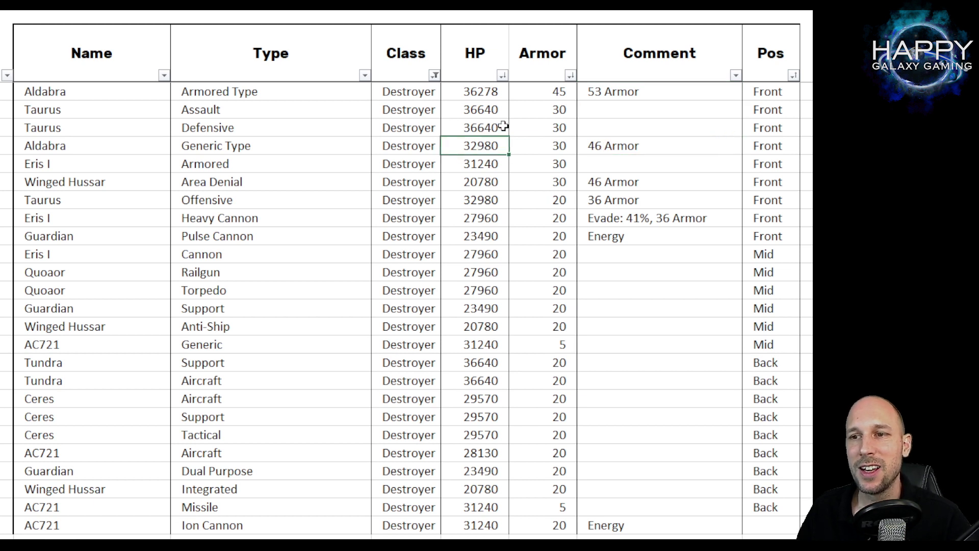
pyautogui.click(485, 93)
pyautogui.click(482, 145)
pyautogui.click(483, 91)
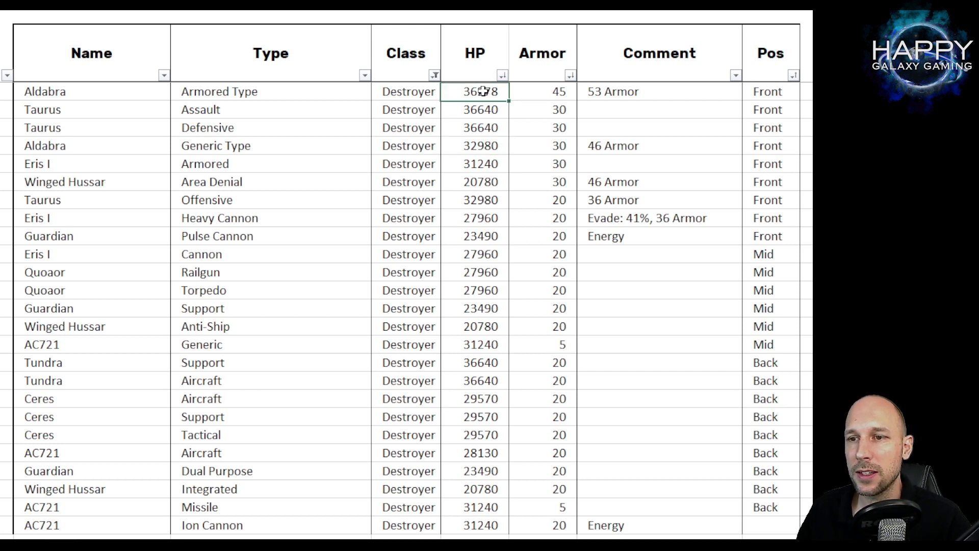
pyautogui.click(481, 146)
pyautogui.click(484, 92)
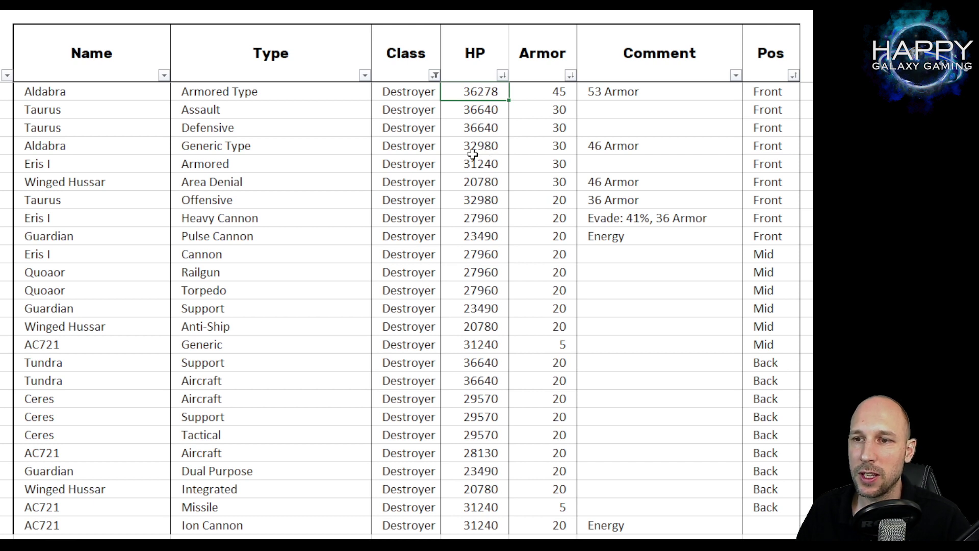
pyautogui.click(476, 148)
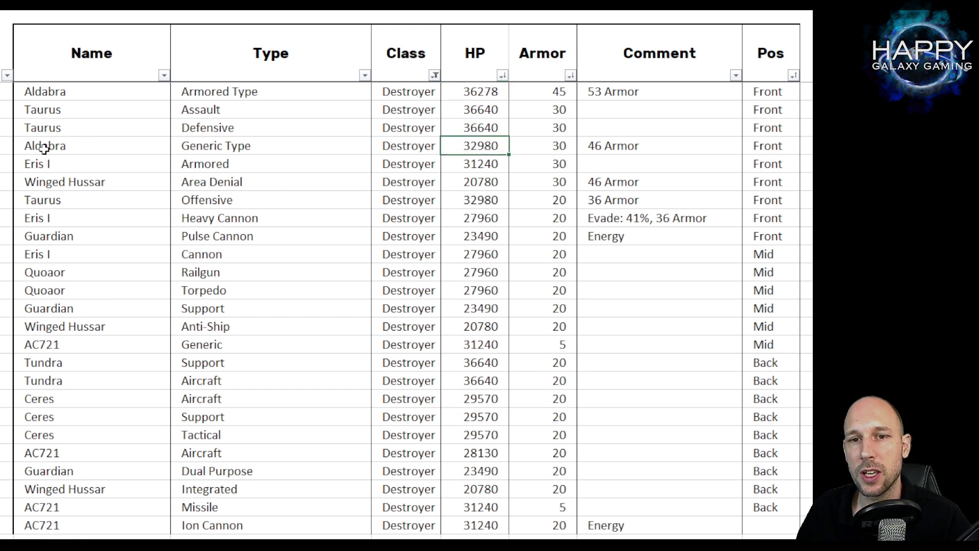
pyautogui.moveTo(764, 92); pyautogui.dragTo(151, 91)
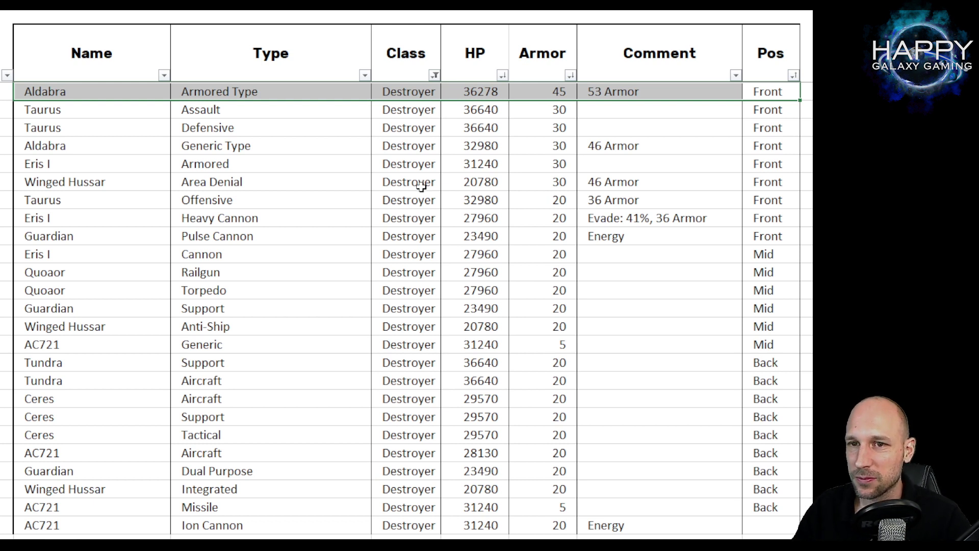
# Examine the three Taurus variants and compare the Offensive variant's armor comment with the Aldabra Armored Type's
pyautogui.moveTo(61, 109); pyautogui.dragTo(763, 125)
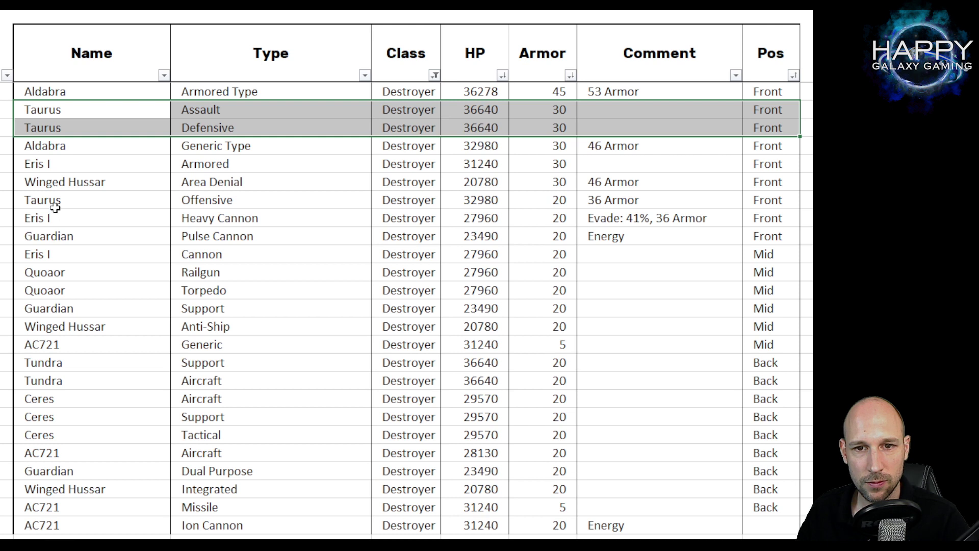
pyautogui.moveTo(55, 203); pyautogui.dragTo(773, 203)
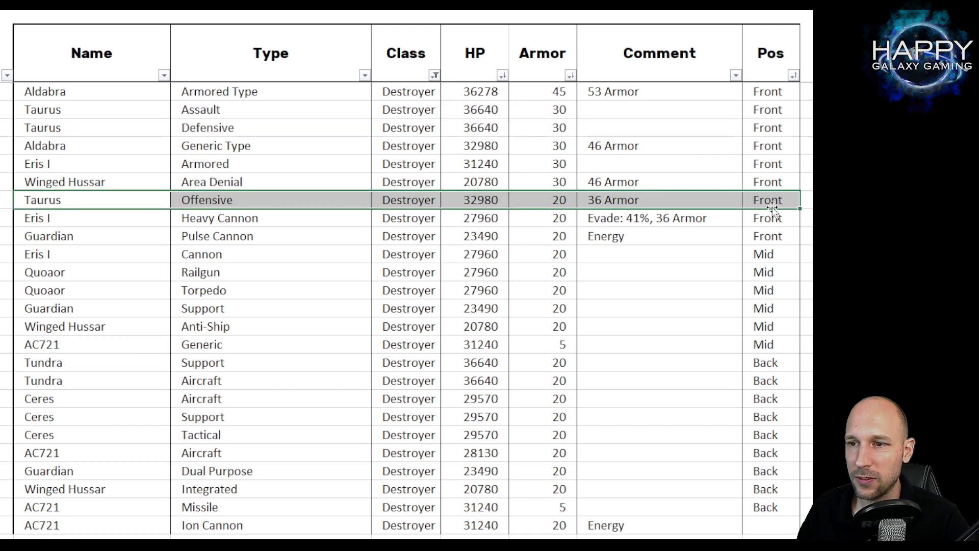
pyautogui.click(637, 203)
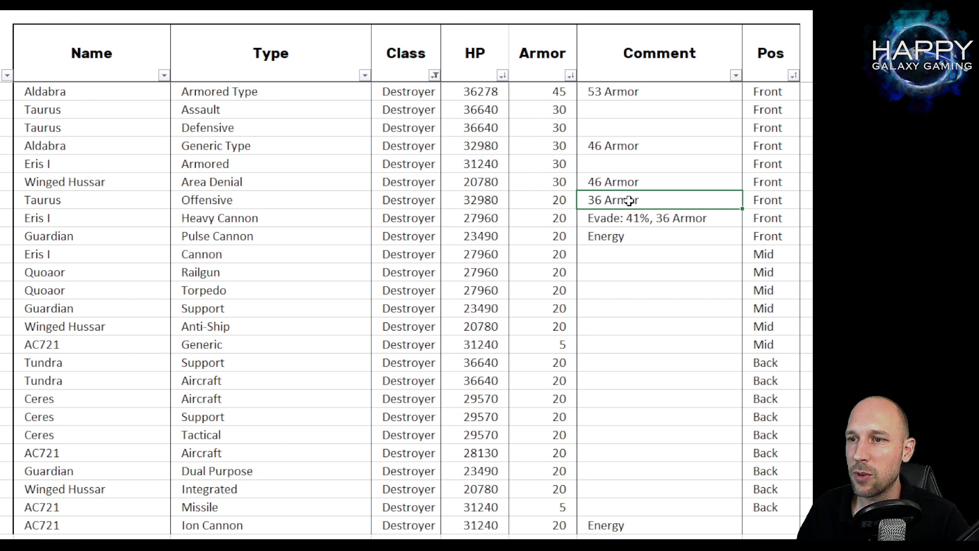
pyautogui.click(603, 89)
pyautogui.click(620, 201)
pyautogui.click(591, 89)
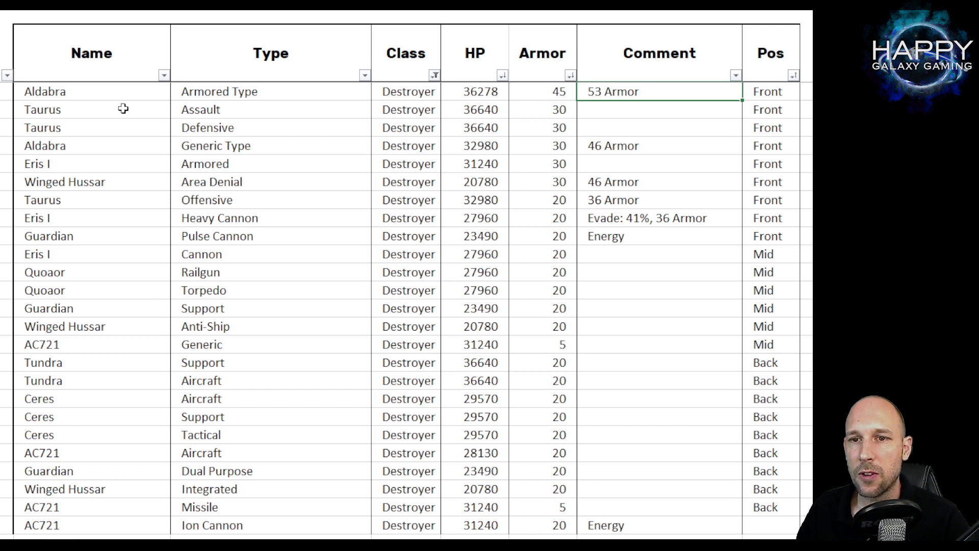
# Review the Taurus Assault and Defensive rows' armor and comments against the Aldabra Generic Type's armor comment
pyautogui.moveTo(74, 109); pyautogui.dragTo(767, 126)
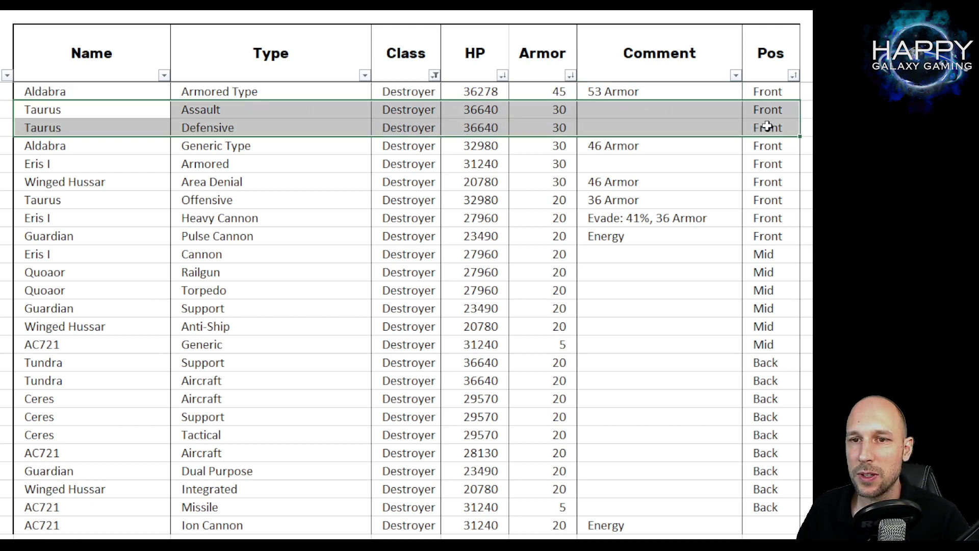
pyautogui.click(634, 112)
pyautogui.click(629, 131)
pyautogui.click(611, 109)
pyautogui.click(540, 110)
pyautogui.click(610, 145)
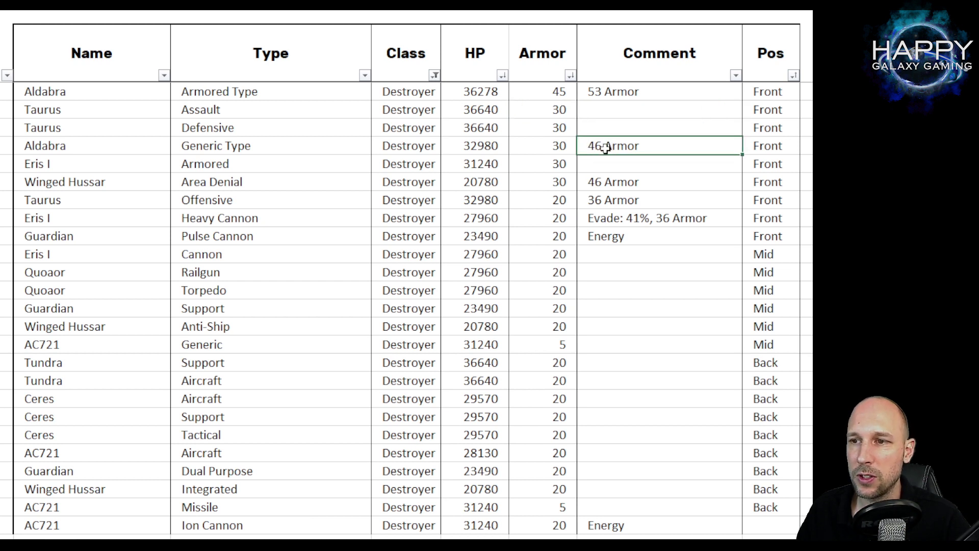
pyautogui.moveTo(590, 129); pyautogui.dragTo(122, 129)
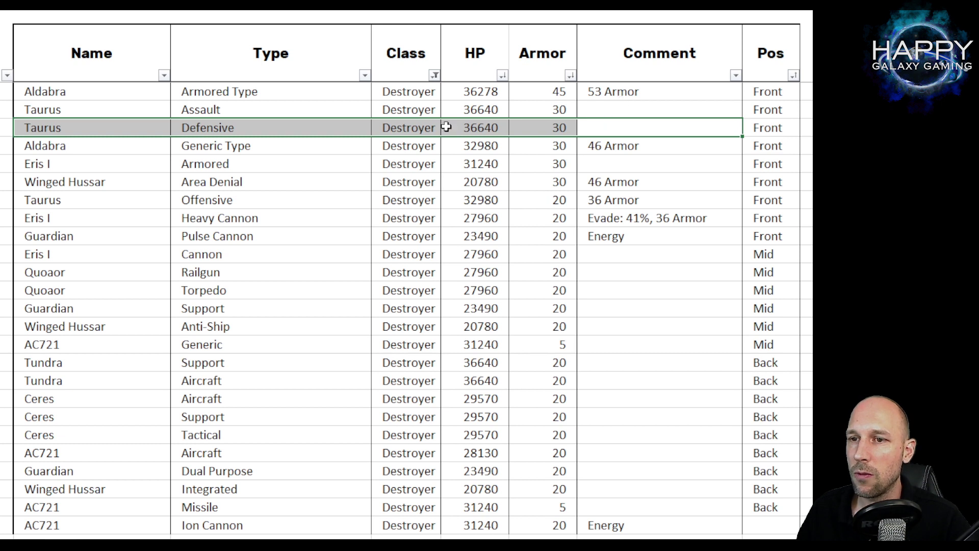
pyautogui.moveTo(189, 133); pyautogui.dragTo(84, 132)
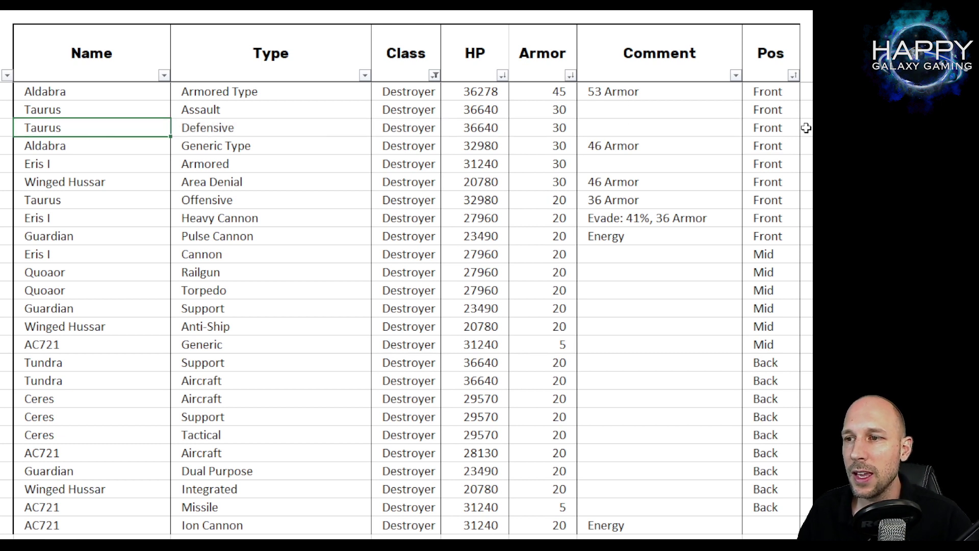
pyautogui.keyDown('shift'); pyautogui.click(779, 126); pyautogui.keyUp('shift')
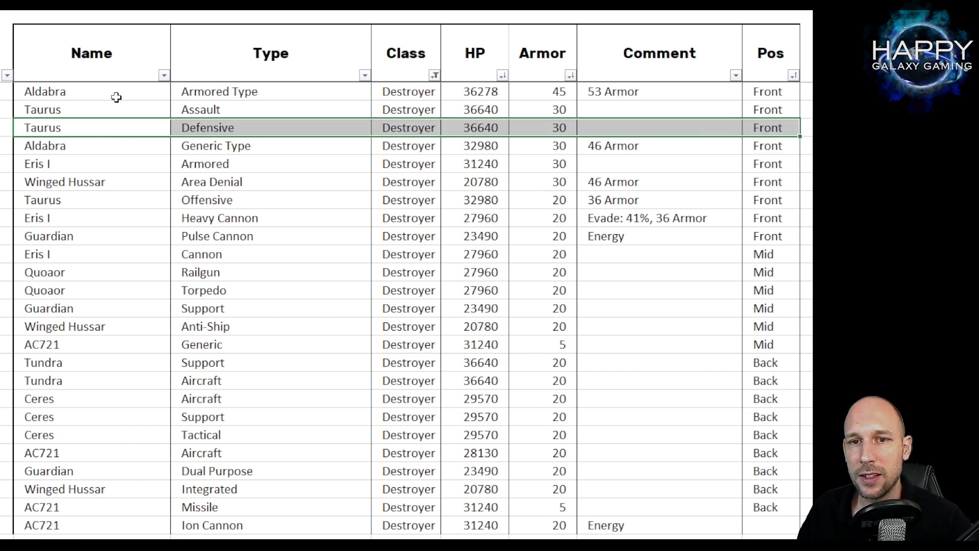
# Highlight the whole Aldabra Armored Type row, from Name to Pos, with a yellow fill
pyautogui.moveTo(65, 92); pyautogui.dragTo(765, 91)
pyautogui.click(187, 130)
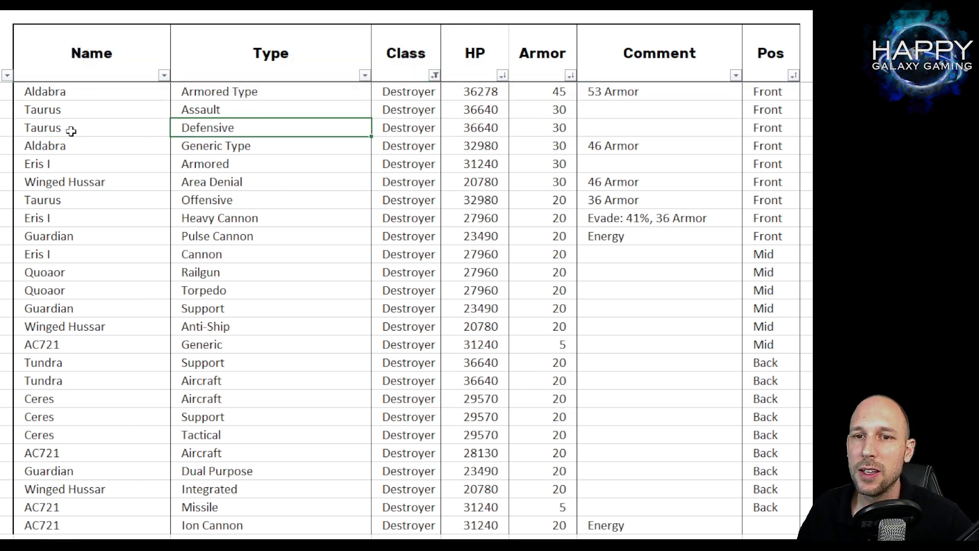
pyautogui.moveTo(75, 95); pyautogui.dragTo(756, 90)
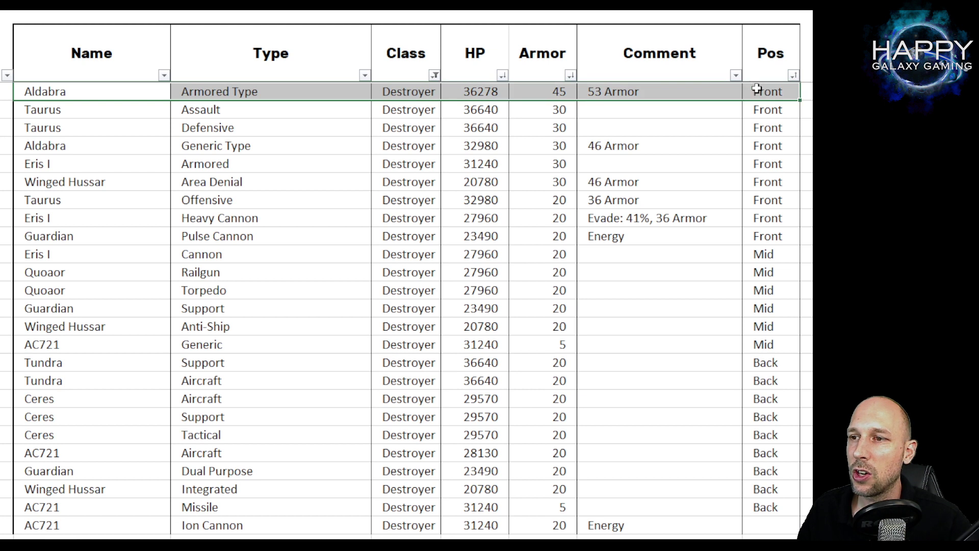
pyautogui.press('F4')
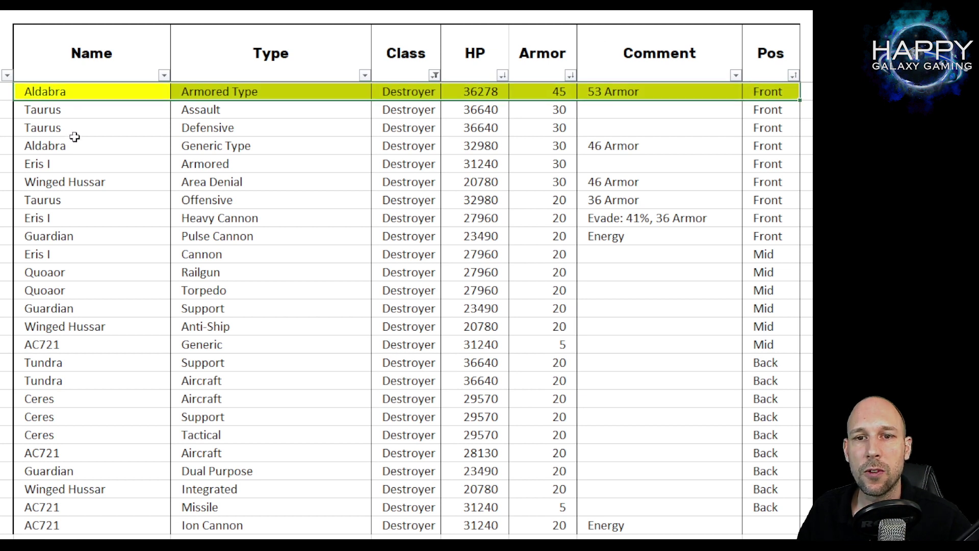
# Highlight the whole Taurus Defensive row, from Name to Pos, with the same yellow fill
pyautogui.moveTo(80, 128); pyautogui.dragTo(797, 127)
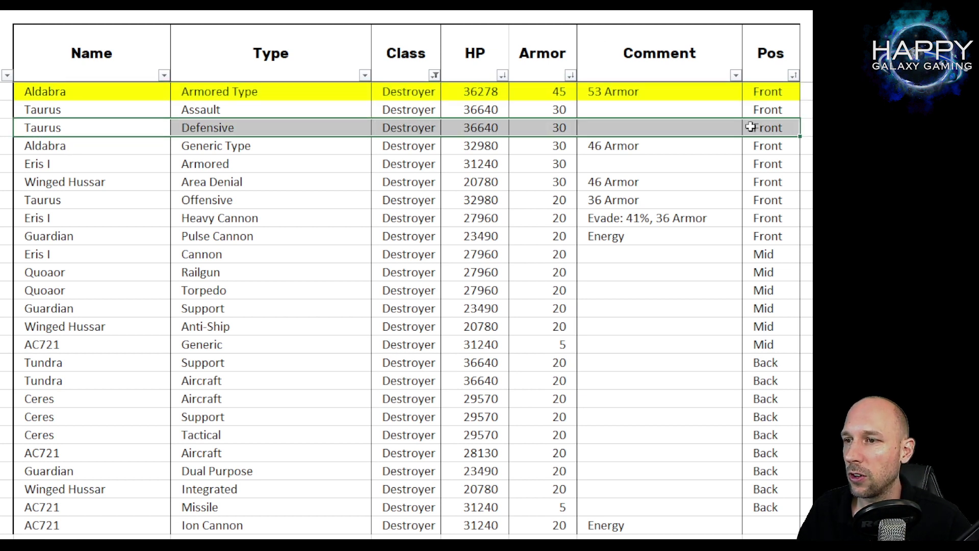
pyautogui.press('F4')
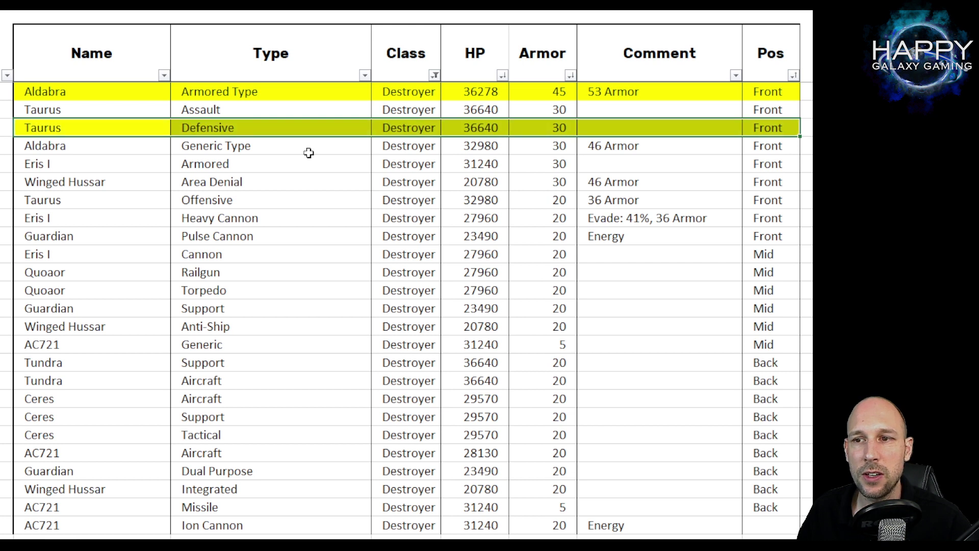
pyautogui.click(499, 215)
pyautogui.click(484, 129)
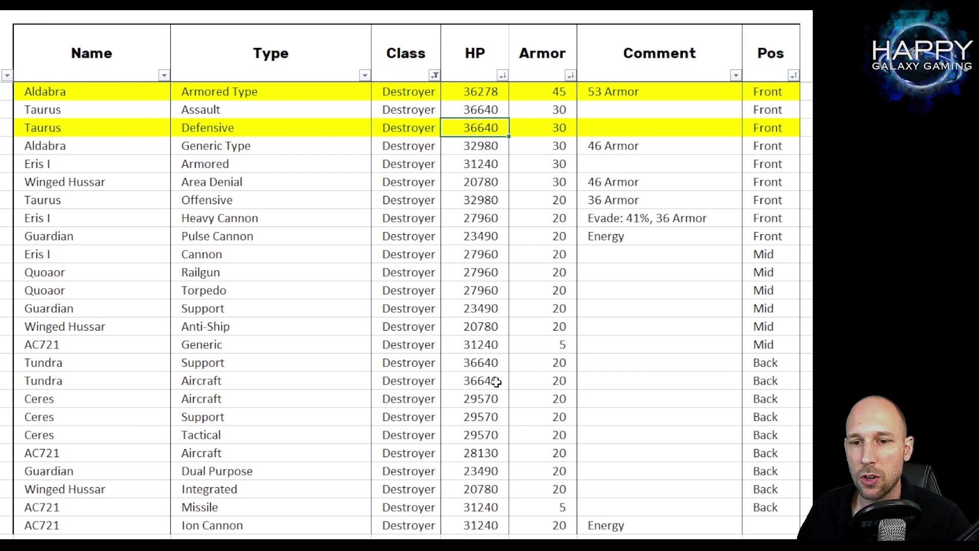
# Examine the HP, armor and position of the Tundra Support and Tundra Aircraft rows
pyautogui.moveTo(484, 366); pyautogui.dragTo(110, 376)
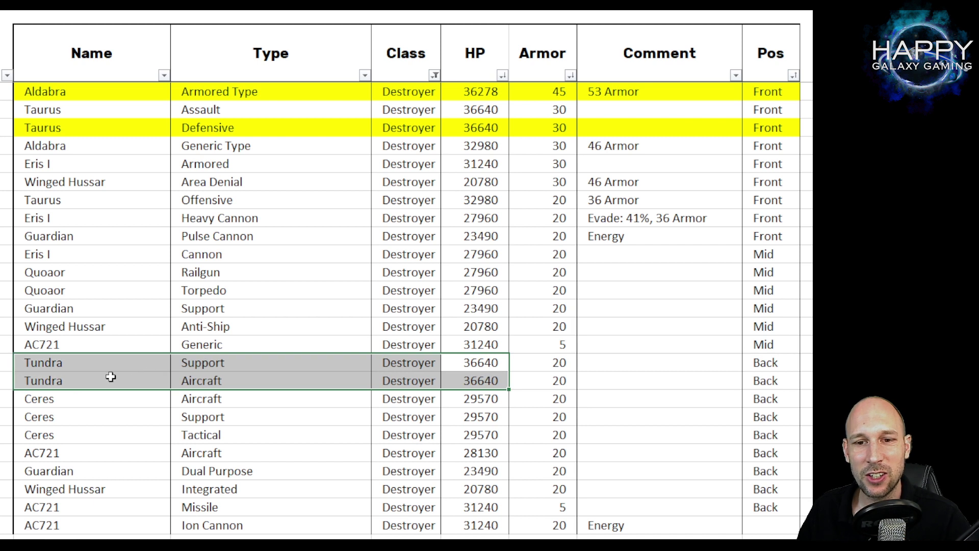
pyautogui.click(244, 366)
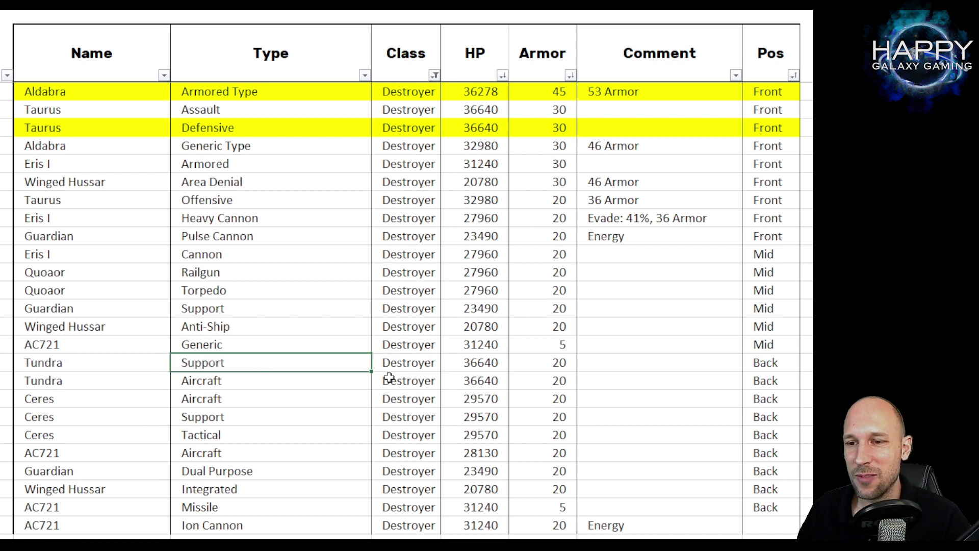
pyautogui.moveTo(479, 367); pyautogui.dragTo(480, 382)
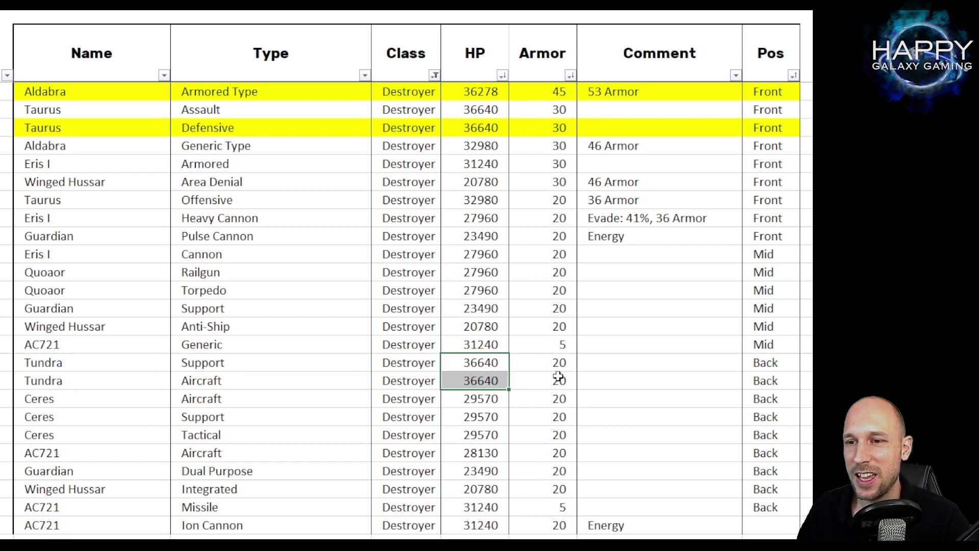
pyautogui.click(538, 235)
pyautogui.click(560, 369)
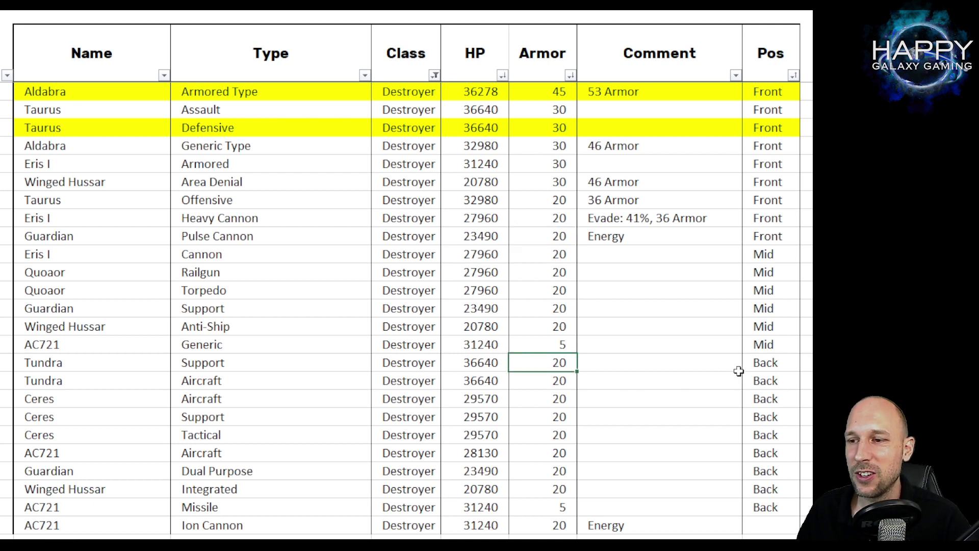
pyautogui.moveTo(765, 363); pyautogui.dragTo(780, 377)
pyautogui.click(652, 310)
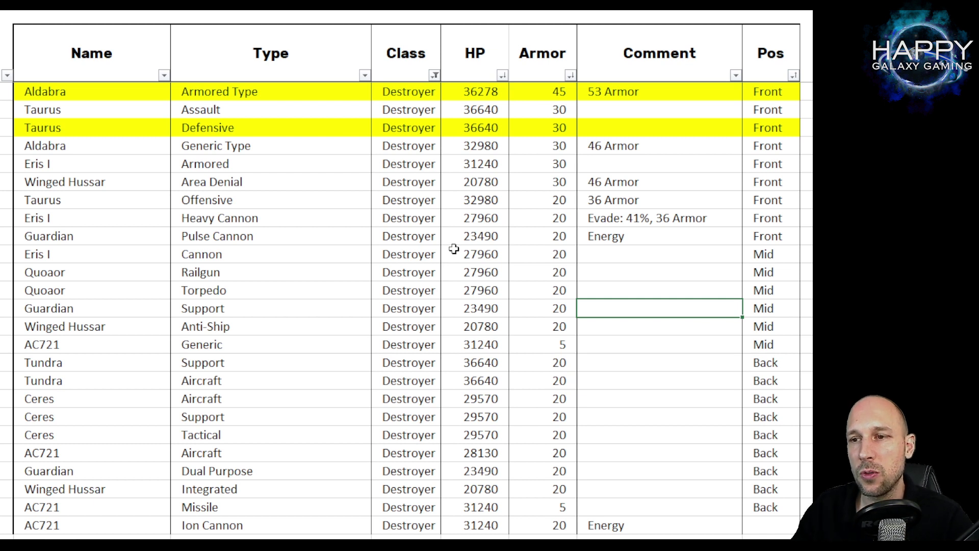
# Compare the Eris I Heavy Cannon row's position and evade comment with the Eris I Cannon and Winged Hussar Area Denial rows
pyautogui.moveTo(65, 218); pyautogui.dragTo(760, 218)
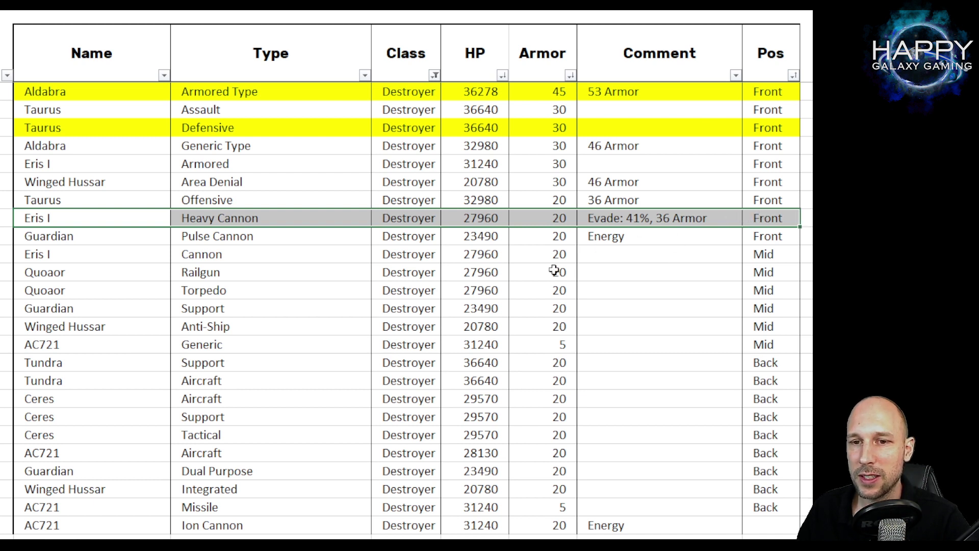
pyautogui.moveTo(33, 262); pyautogui.dragTo(745, 255)
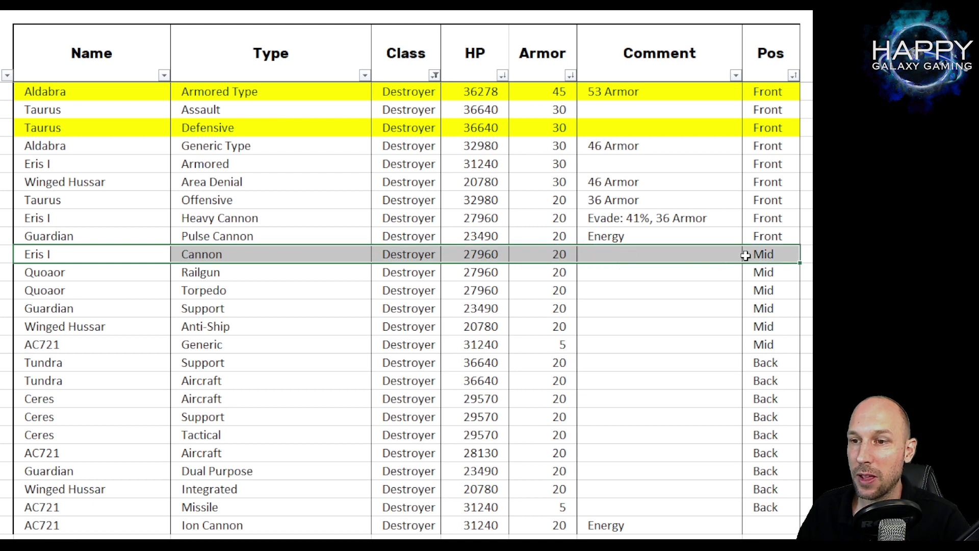
pyautogui.click(774, 220)
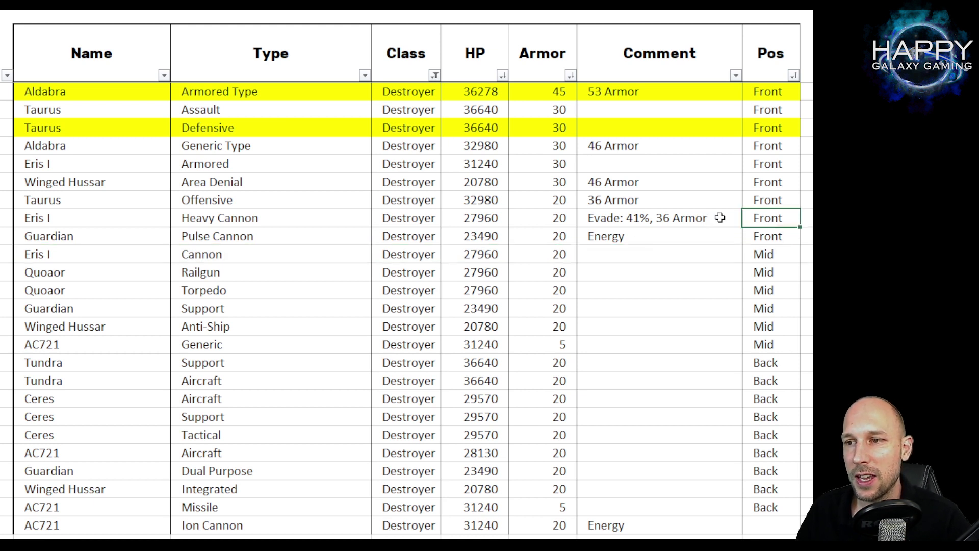
pyautogui.click(670, 219)
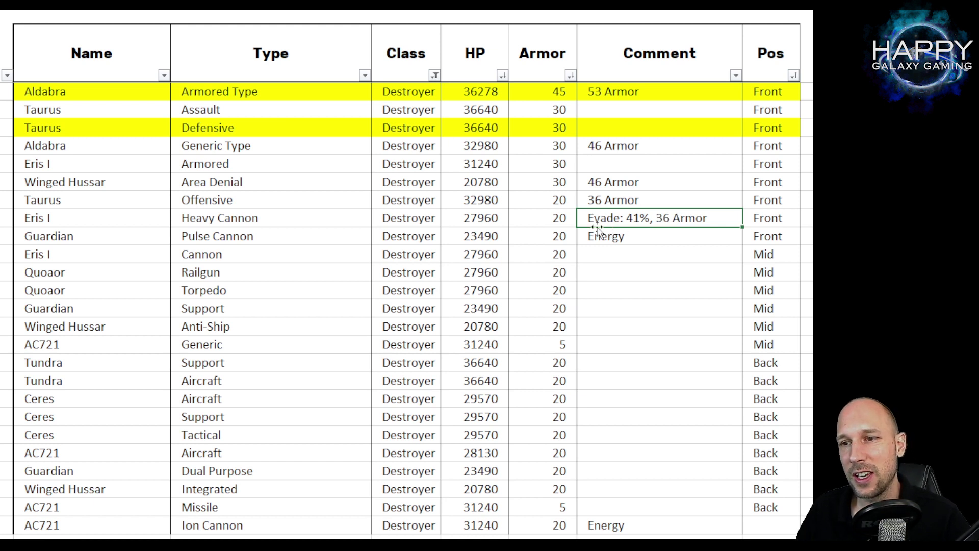
pyautogui.moveTo(28, 182); pyautogui.dragTo(758, 180)
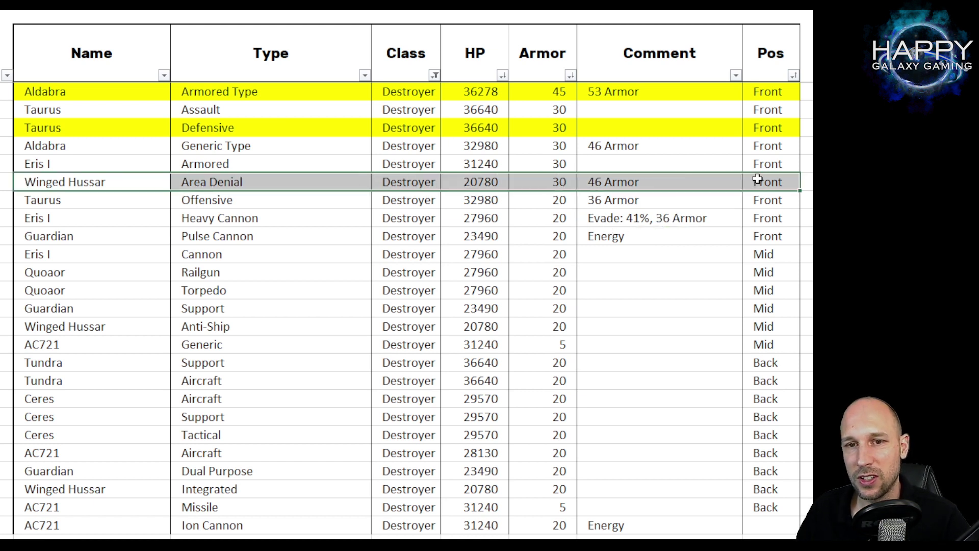
pyautogui.moveTo(77, 218); pyautogui.dragTo(760, 215)
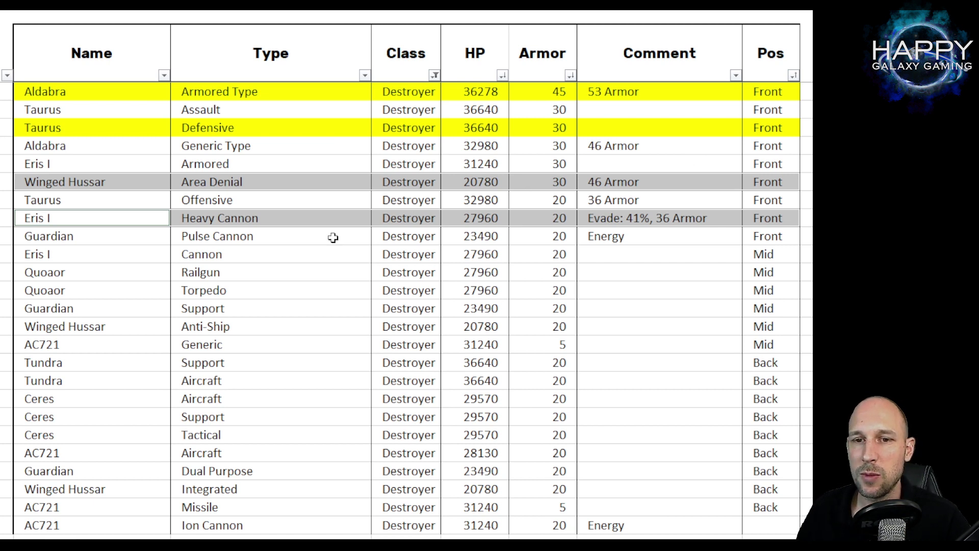
pyautogui.click(271, 248)
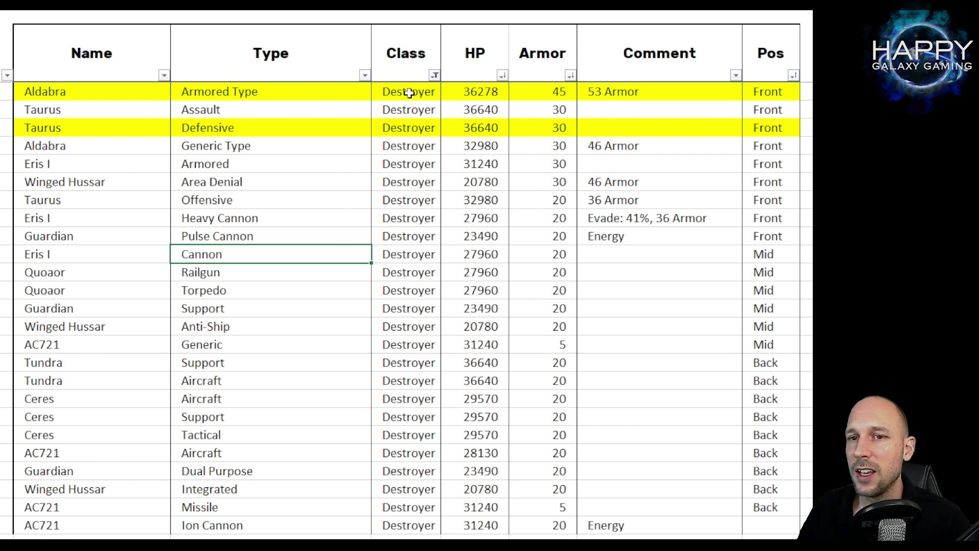
# Highlight the whole Eris I Heavy Cannon row, from Name to Pos, with a magenta fill
pyautogui.moveTo(762, 221); pyautogui.dragTo(97, 219)
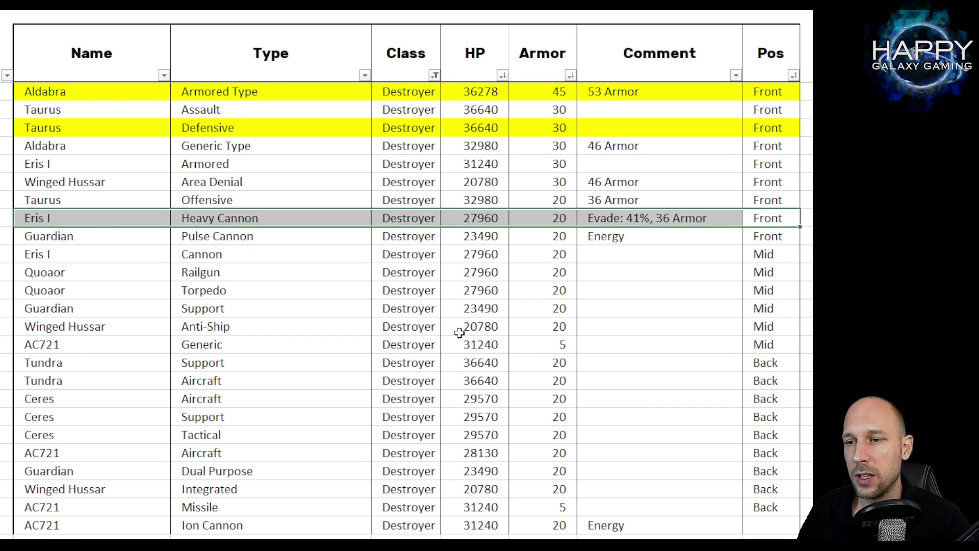
pyautogui.click(684, 219)
pyautogui.moveTo(727, 218); pyautogui.dragTo(95, 221)
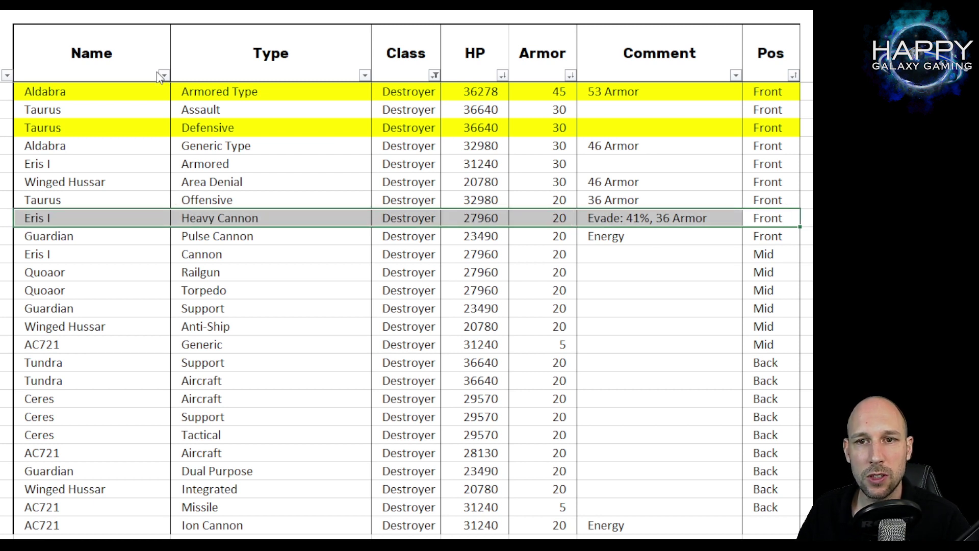
pyautogui.press('F4')
pyautogui.click(566, 309)
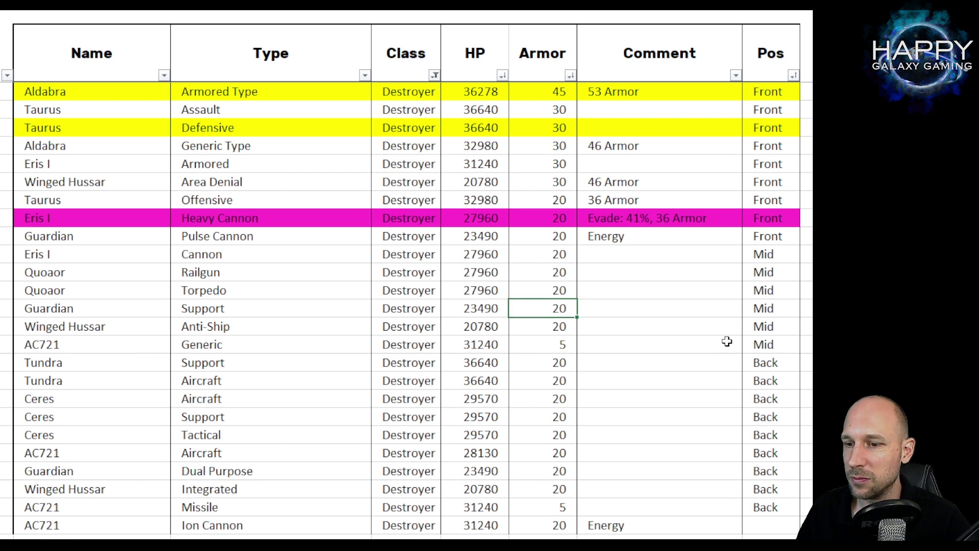
# Review the names and types of the highlighted Aldabra Armored Type, Taurus Defensive and Eris I Heavy Cannon rows
pyautogui.moveTo(102, 90); pyautogui.dragTo(296, 89)
pyautogui.moveTo(55, 128); pyautogui.dragTo(323, 124)
pyautogui.click(137, 215)
pyautogui.moveTo(137, 215); pyautogui.dragTo(253, 218)
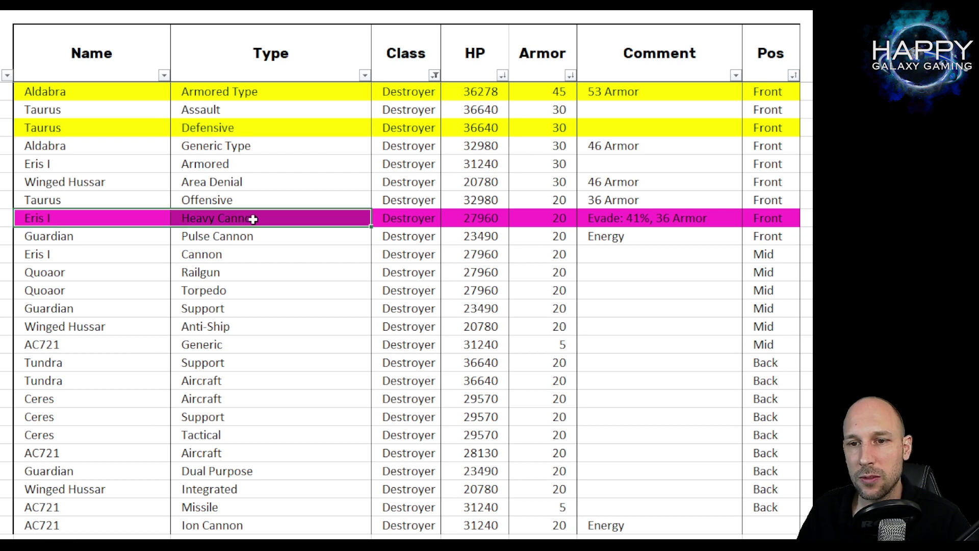
# Examine the Winged Hussar Area Denial row's HP, armor, comment and position
pyautogui.moveTo(75, 186); pyautogui.dragTo(765, 188)
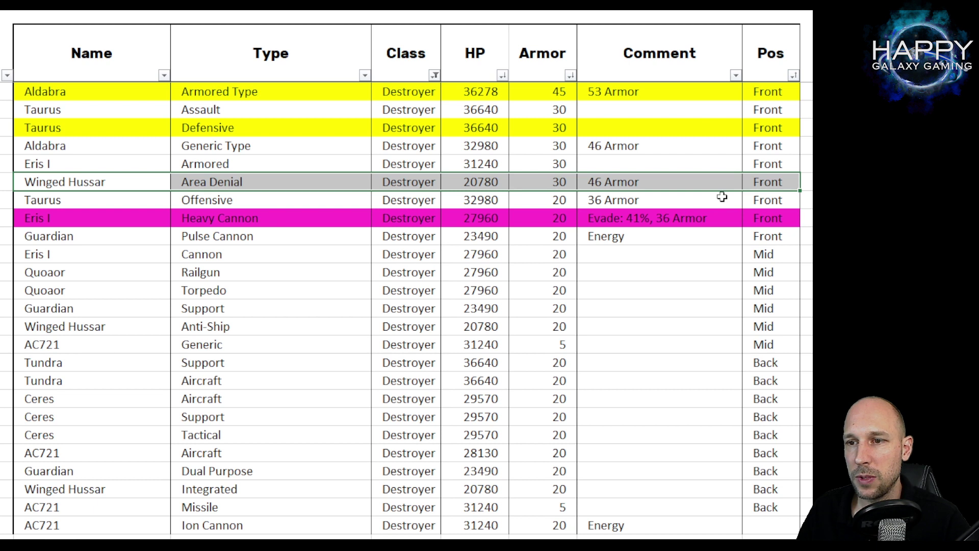
pyautogui.click(488, 187)
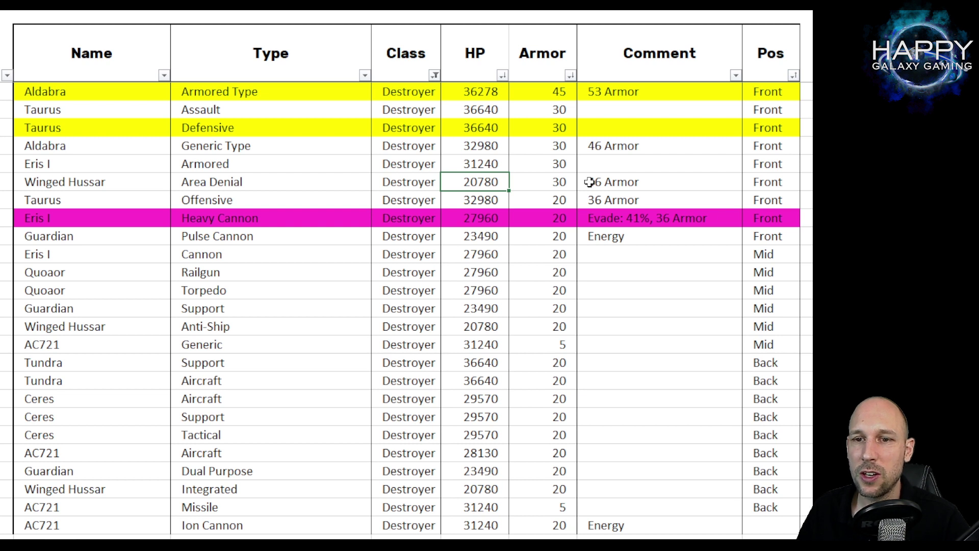
pyautogui.moveTo(784, 189); pyautogui.dragTo(478, 182)
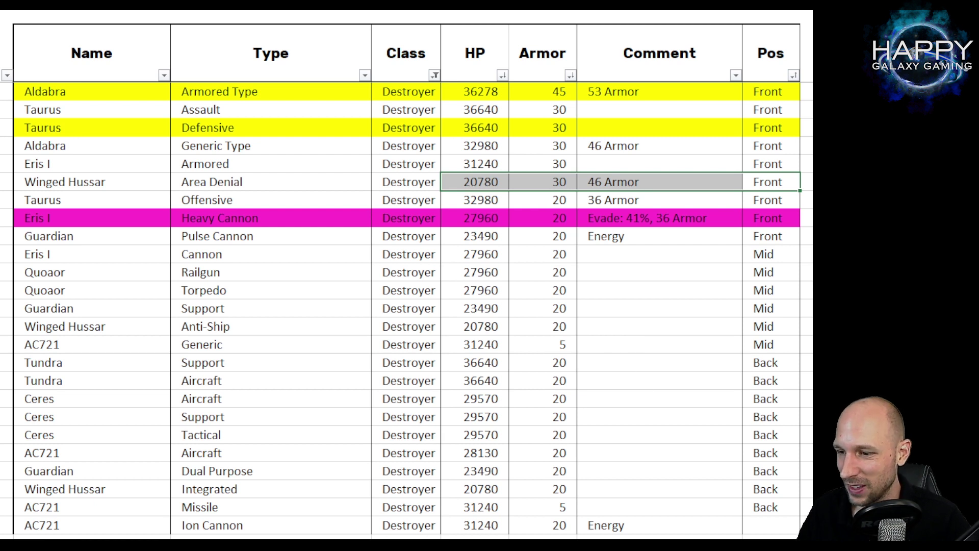
# Switch to the game's Blueprint screen and filter the ship blueprints to Destroyer only
pyautogui.click(658, 396)
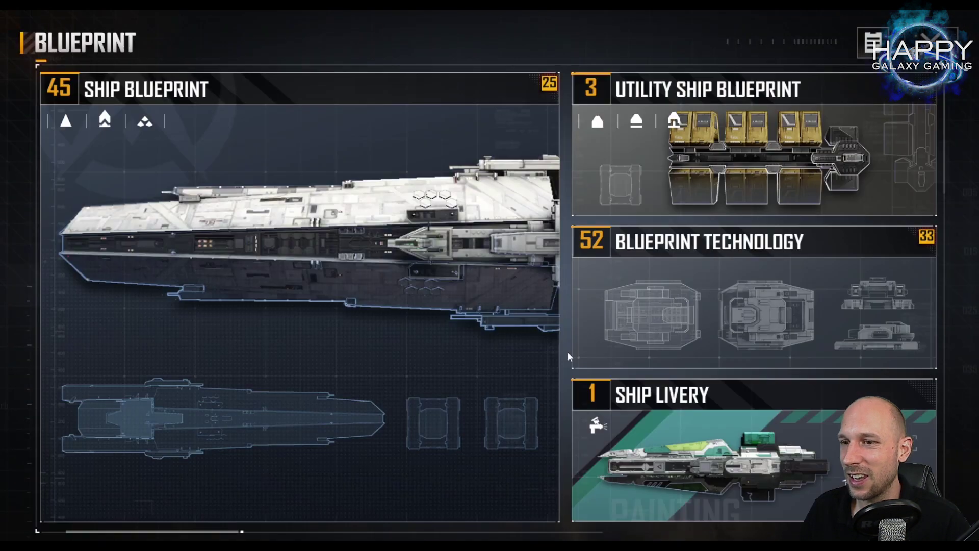
pyautogui.click(408, 277)
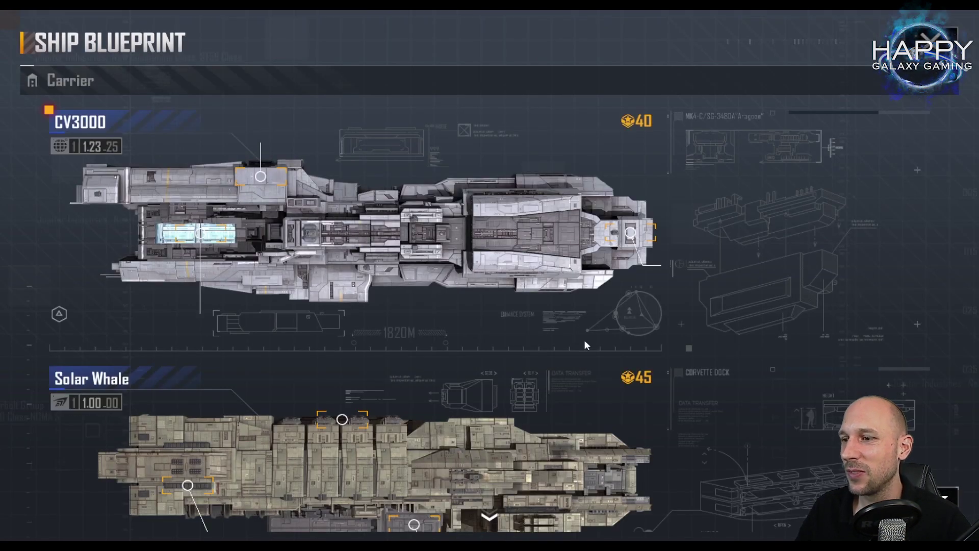
pyautogui.click(948, 497)
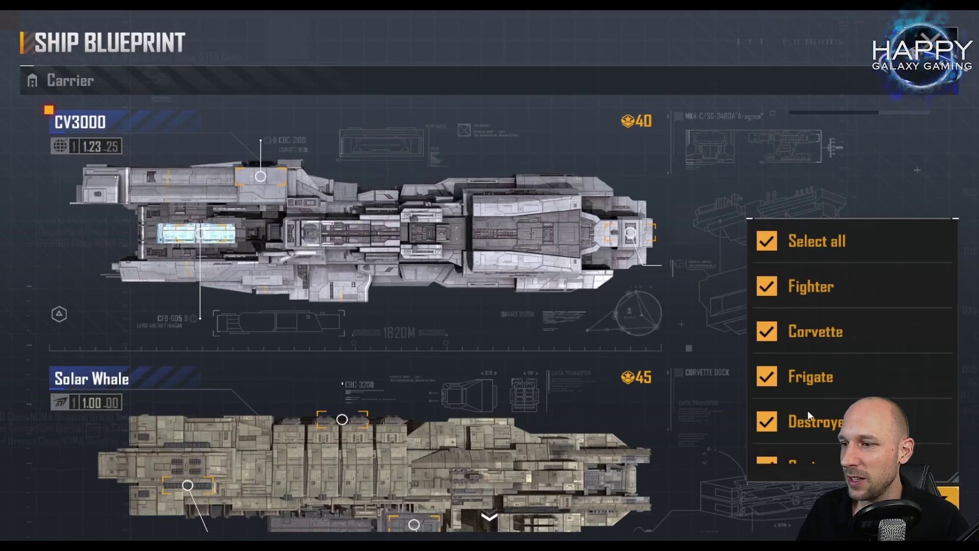
pyautogui.click(783, 422)
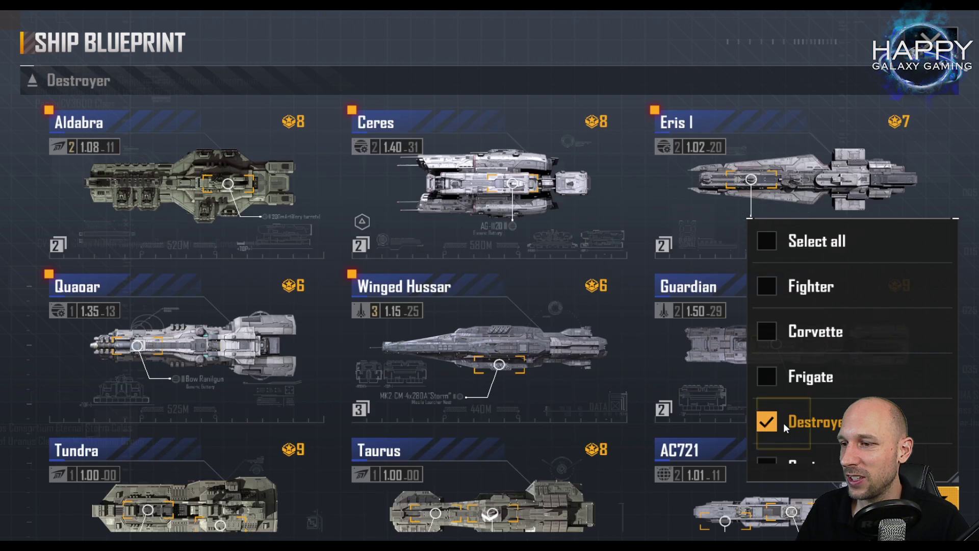
# Open the Winged Hussar blueprint, view its Integrated and Anti-Aircraft types, and show the HP details of the Anti-Aircraft Type
pyautogui.click(455, 308)
pyautogui.click(552, 345)
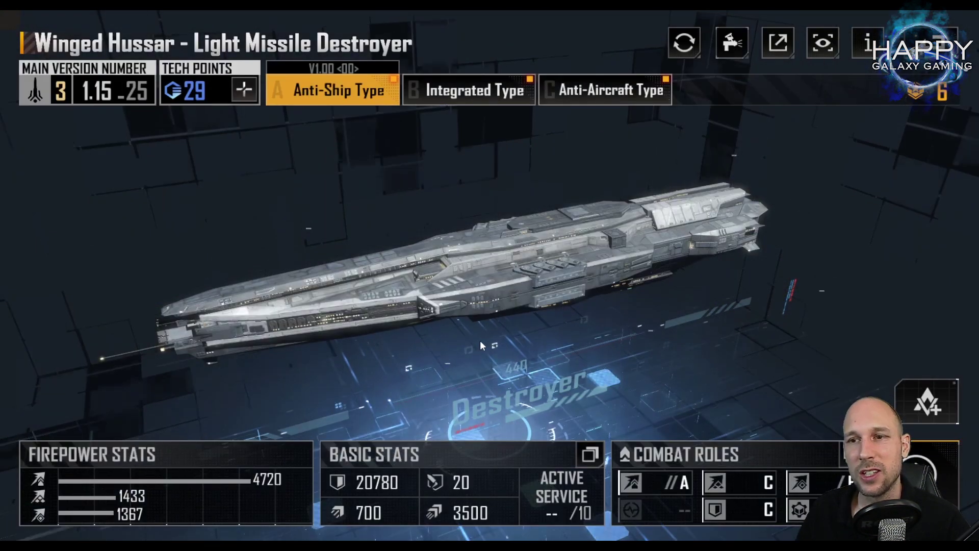
pyautogui.click(467, 90)
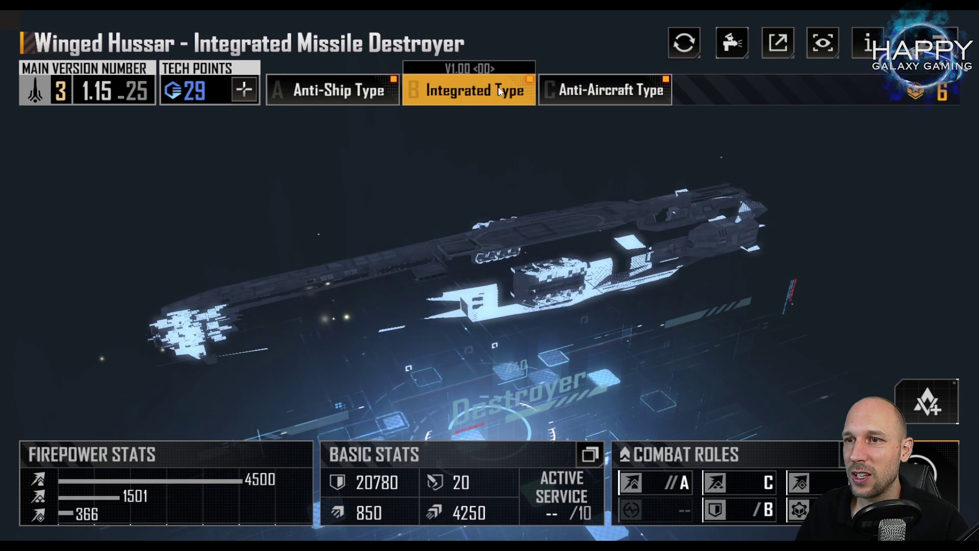
pyautogui.click(594, 91)
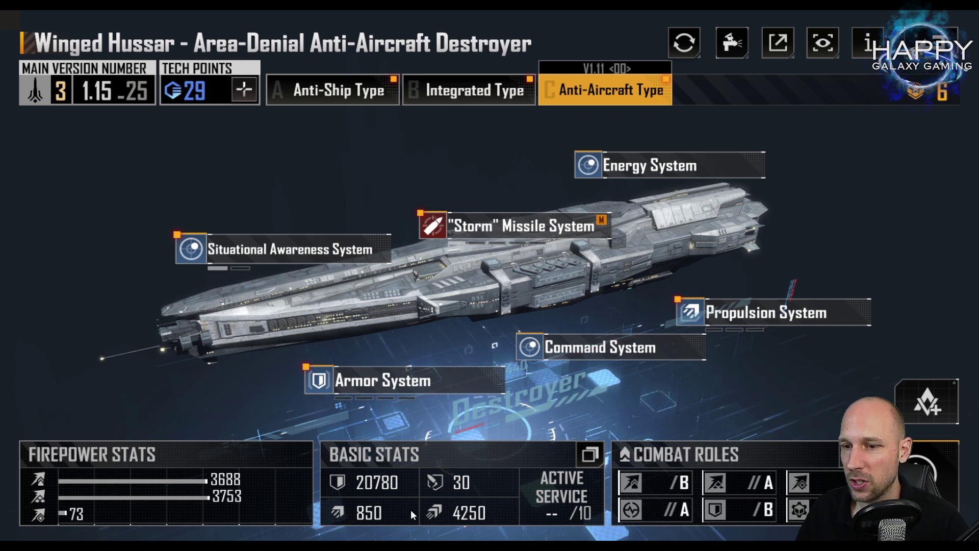
pyautogui.click(373, 483)
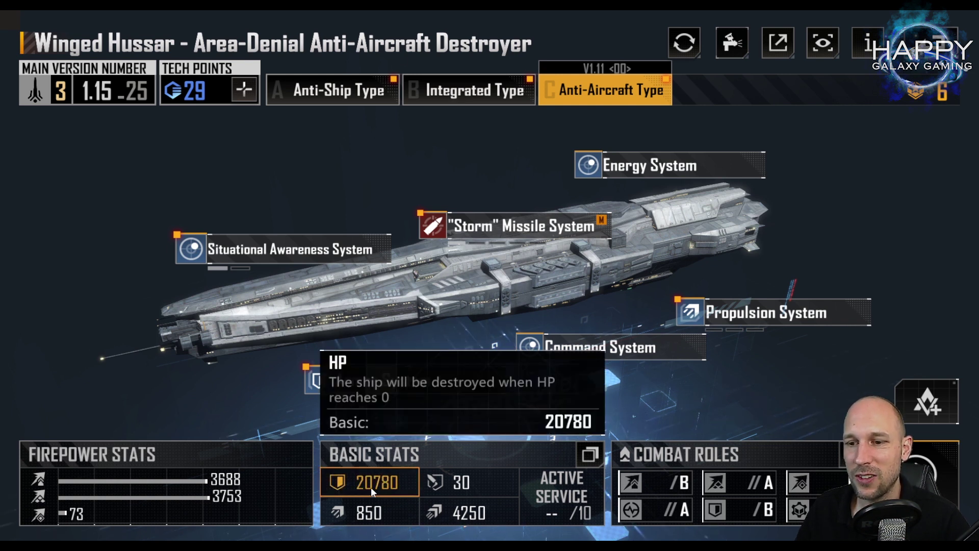
# Compare the Winged Hussar's Anti-Ship Type stats and systems with its Anti-Aircraft Type
pyautogui.click(457, 86)
pyautogui.click(383, 88)
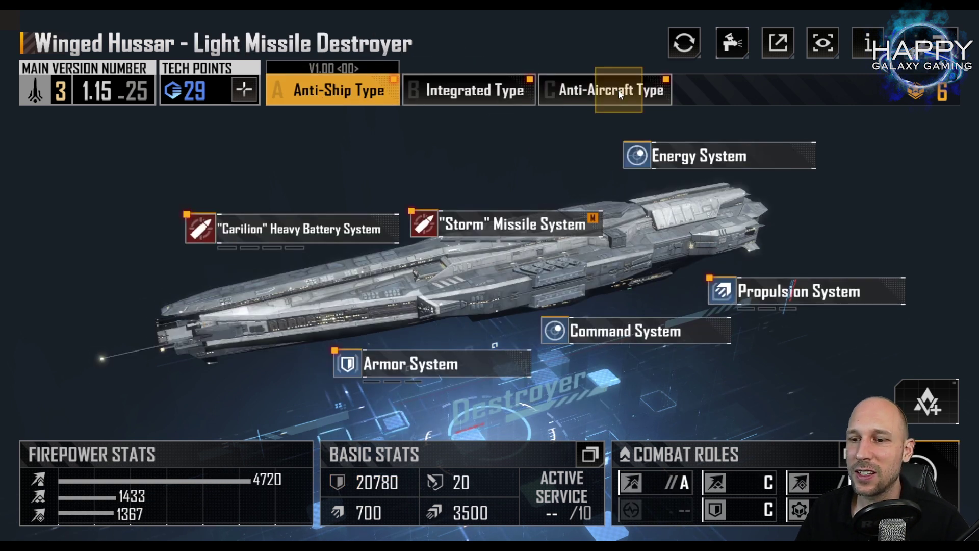
pyautogui.click(618, 90)
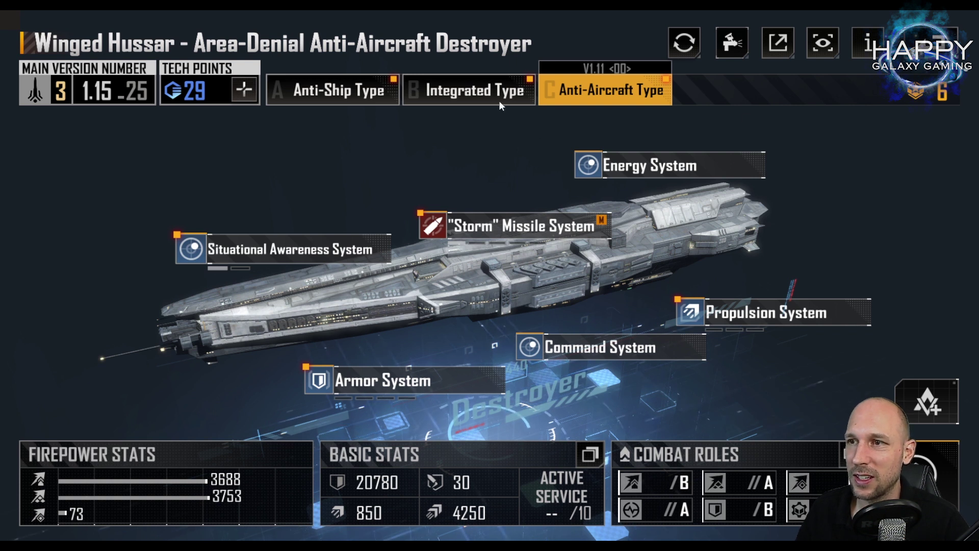
# View the Winged Hussar's Integrated Type, read its description and roles, and close the information page
pyautogui.click(469, 90)
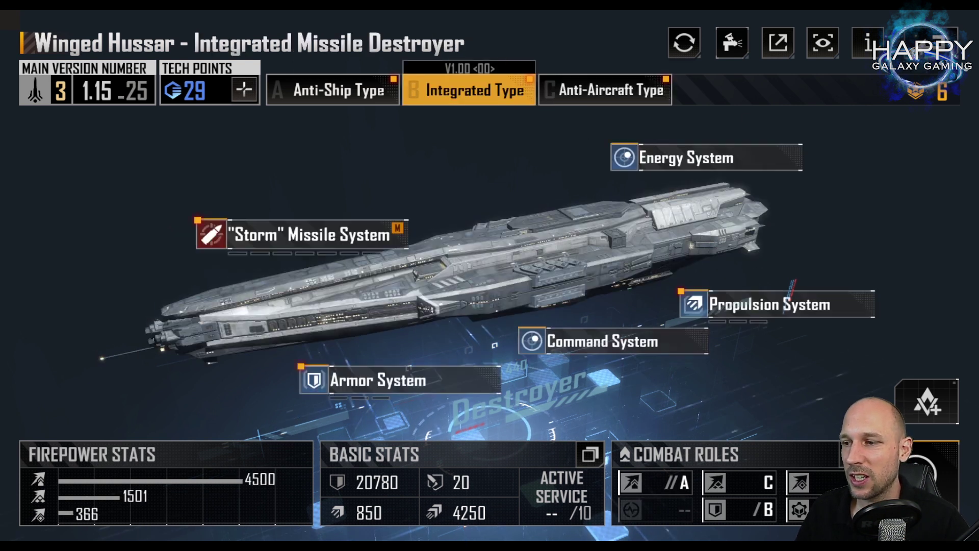
pyautogui.click(712, 363)
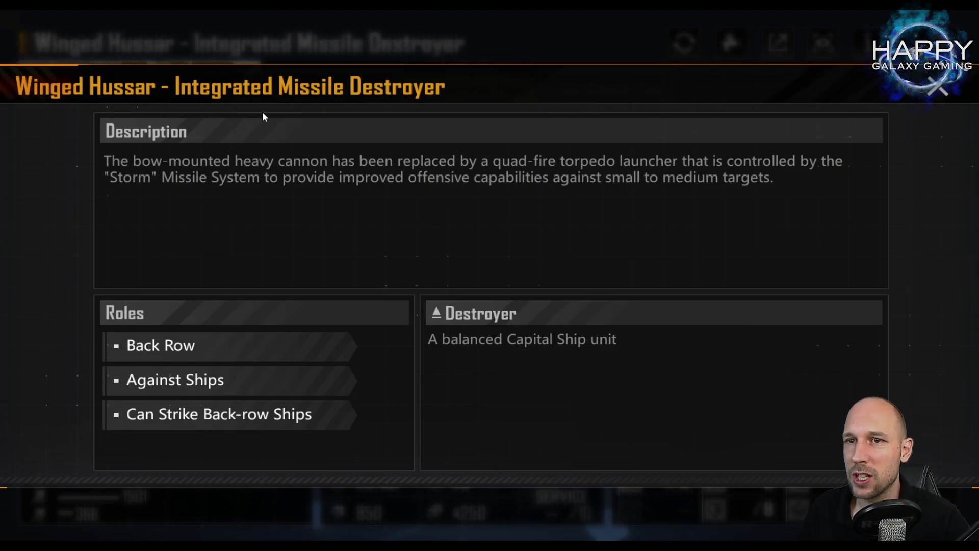
pyautogui.click(364, 46)
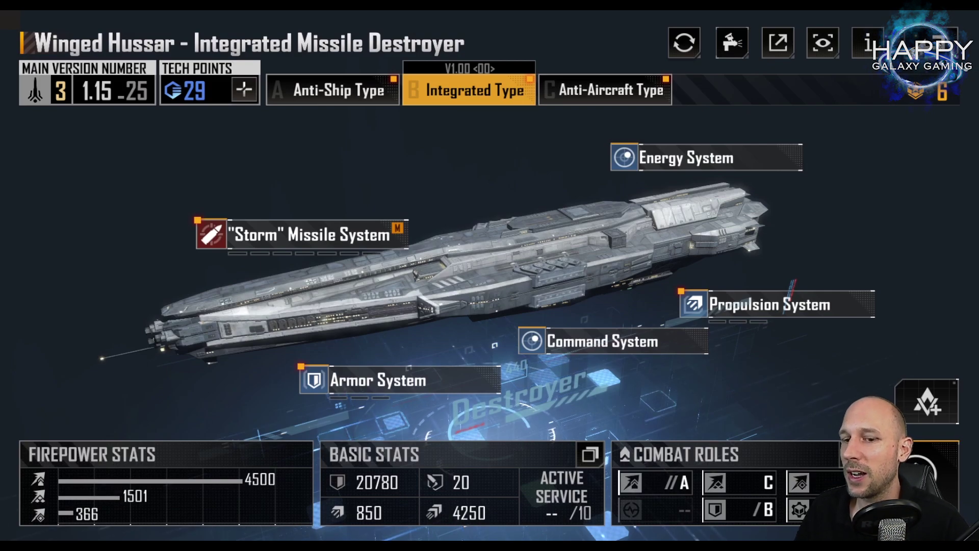
# Leave the Winged Hussar, compare the Aldabra blueprint's Generic and Armored Types, and show the Armored Type's armor details
pyautogui.press('Escape')
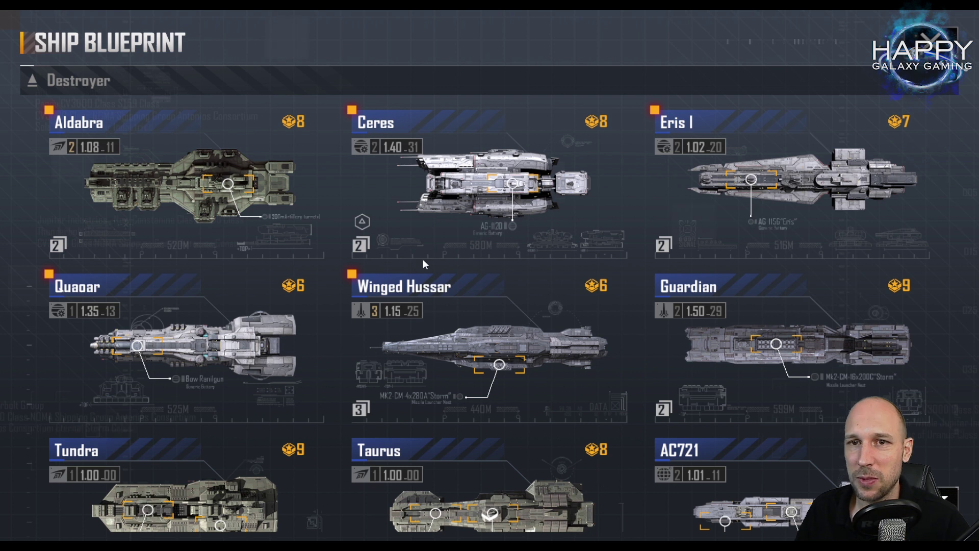
pyautogui.click(142, 169)
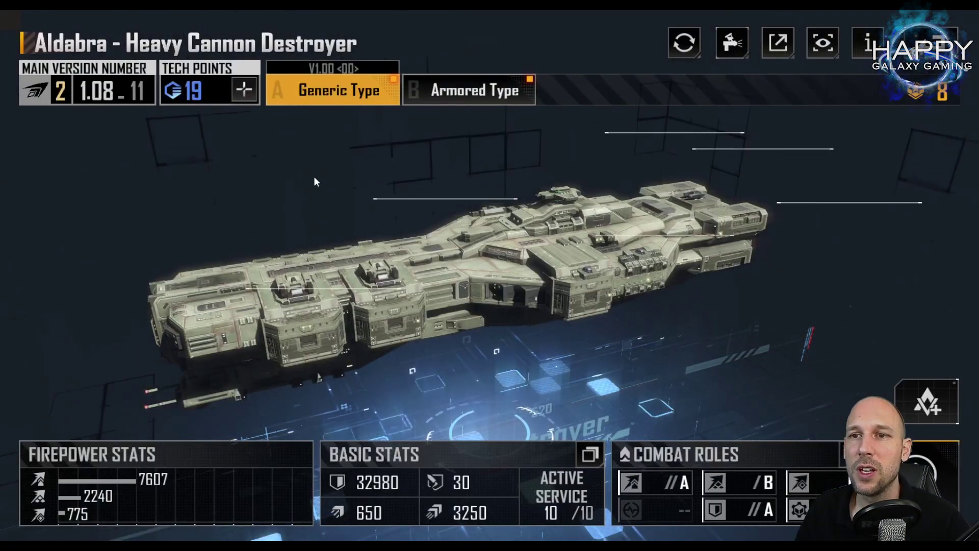
pyautogui.click(483, 92)
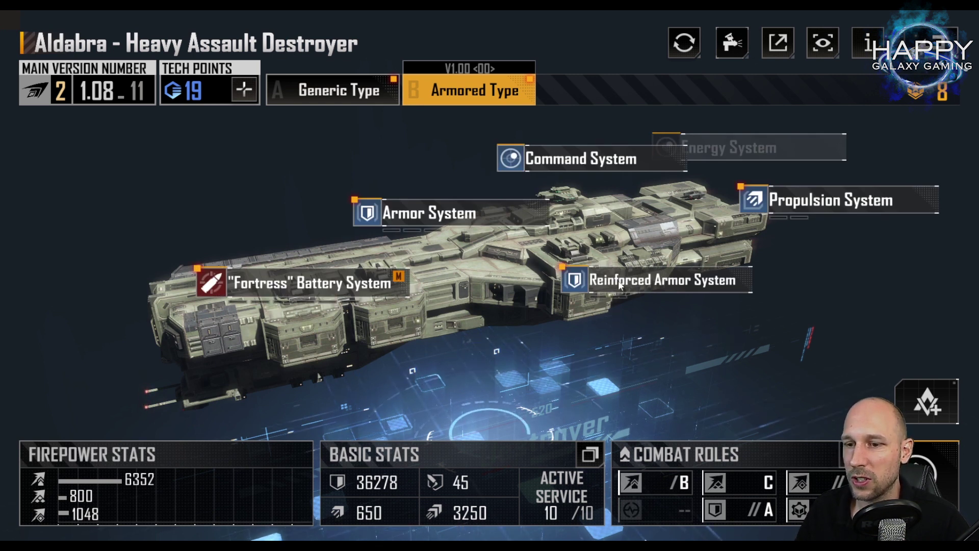
pyautogui.click(463, 491)
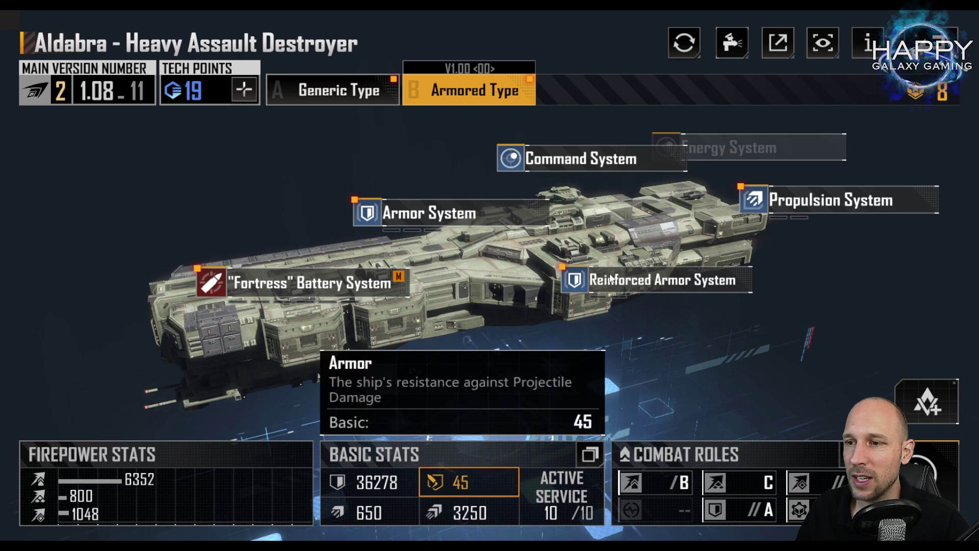
pyautogui.press('Escape')
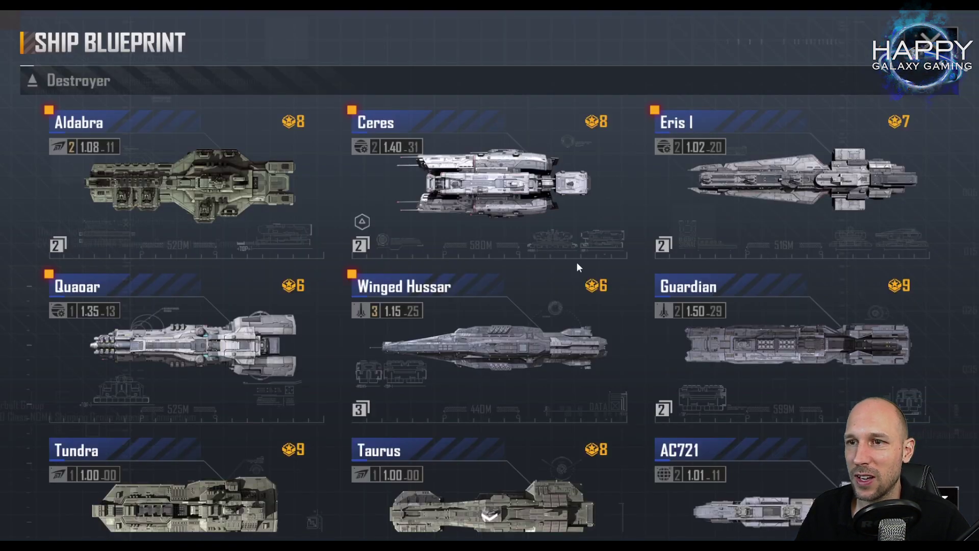
# View the Taurus blueprint's Offensive Type stats, and select the Winged Hussar Area Denial values from HP to Pos in the spreadsheet
pyautogui.moveTo(399, 407); pyautogui.dragTo(395, 351)
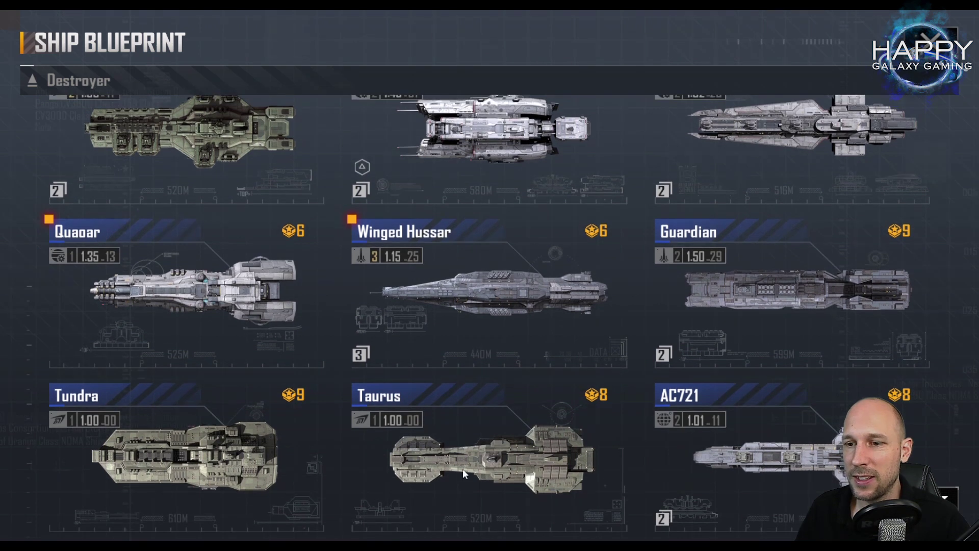
pyautogui.click(546, 450)
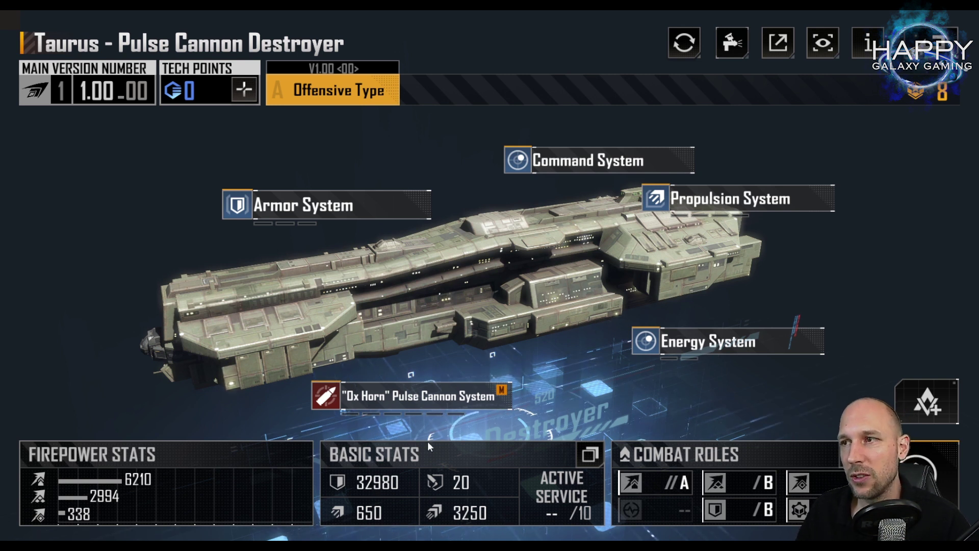
pyautogui.press('Escape')
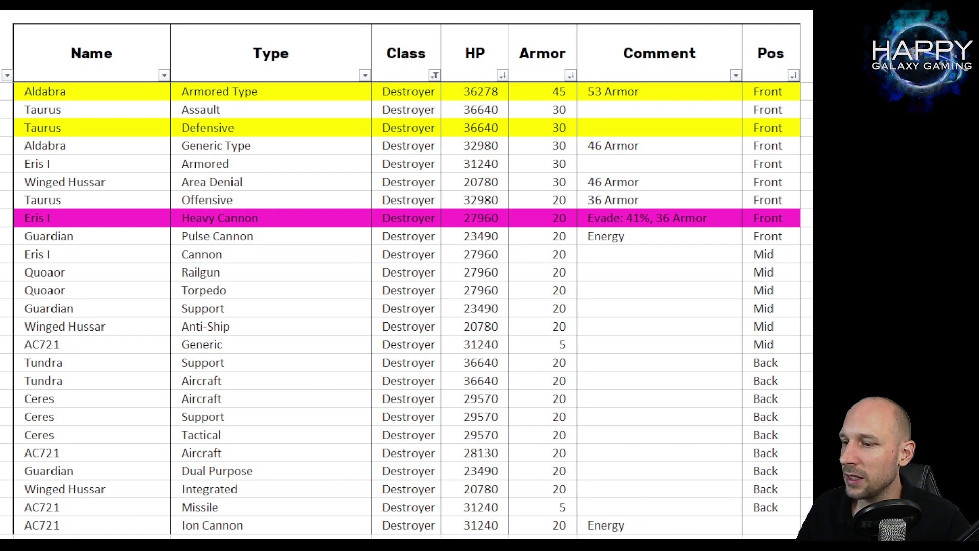
pyautogui.moveTo(474, 182); pyautogui.dragTo(786, 182)
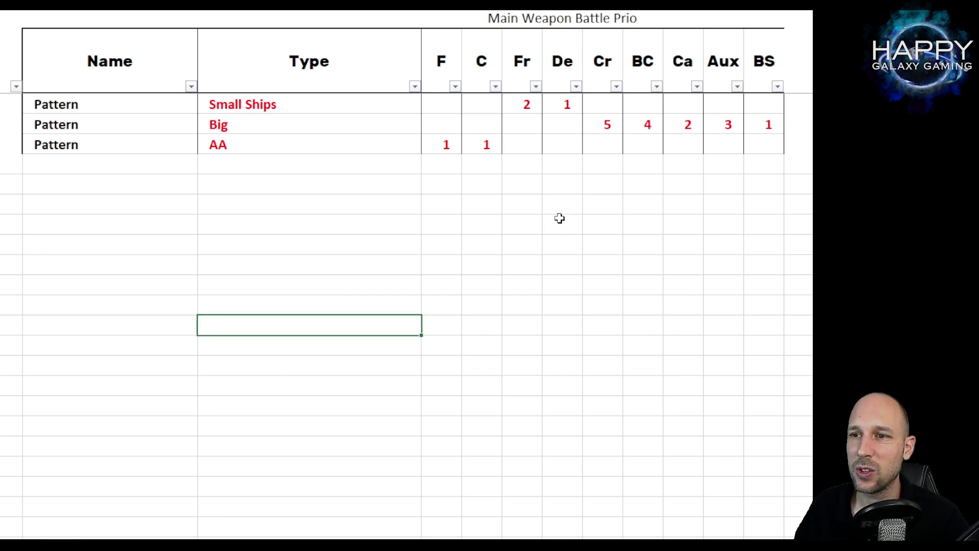
# In the Main Weapon Battle Prio table, compare the Fr and De columns and their target priorities for the Small Ships pattern
pyautogui.click(561, 62)
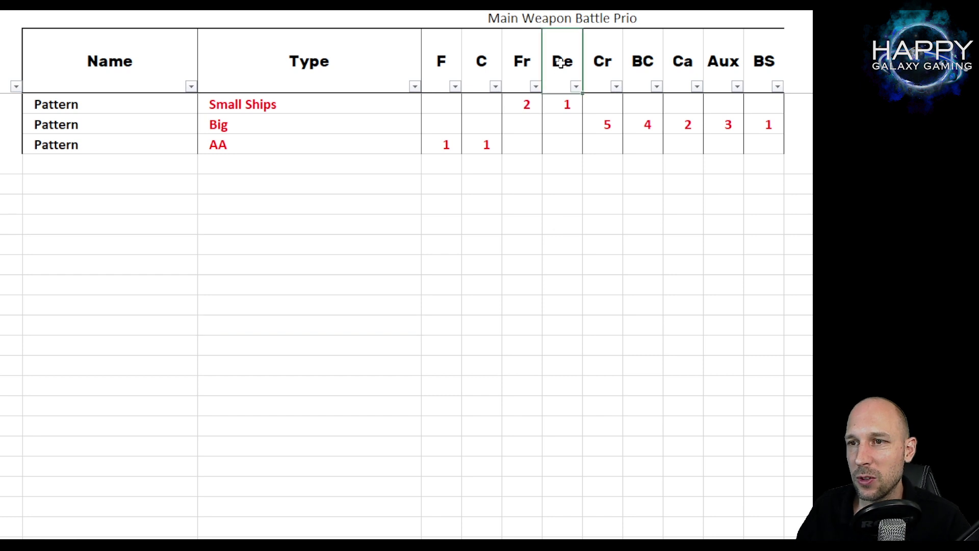
pyautogui.moveTo(561, 63); pyautogui.dragTo(529, 65)
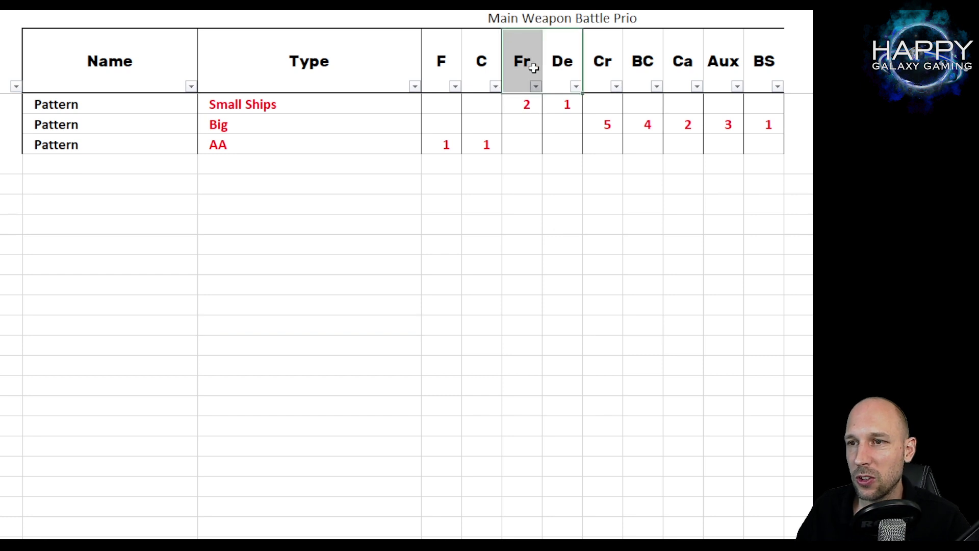
pyautogui.click(574, 240)
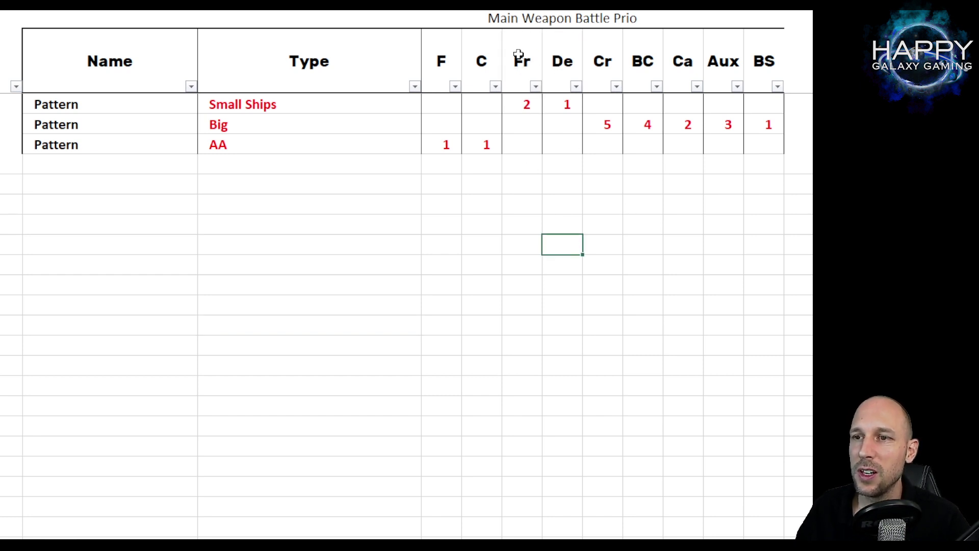
pyautogui.moveTo(521, 60); pyautogui.dragTo(517, 100)
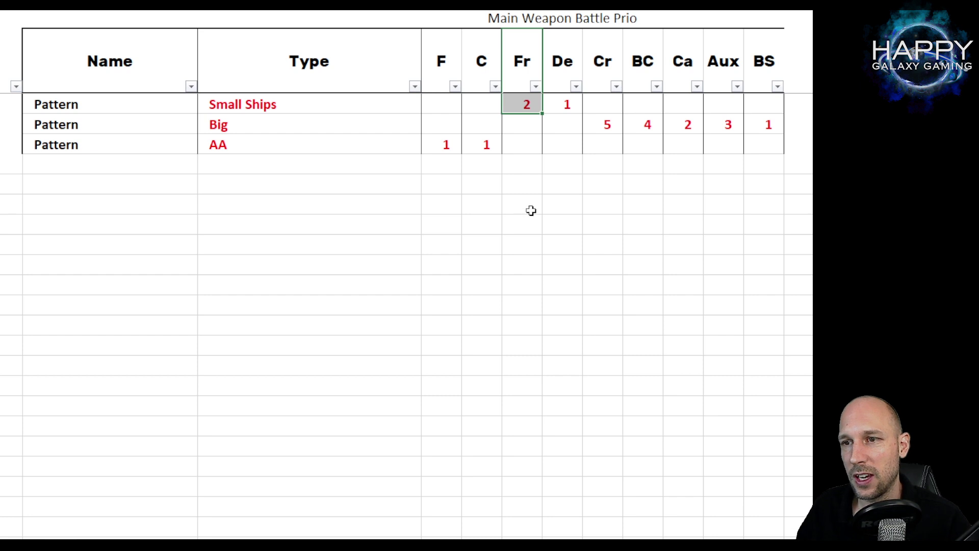
pyautogui.click(561, 199)
pyautogui.moveTo(562, 64); pyautogui.dragTo(522, 103)
pyautogui.click(556, 219)
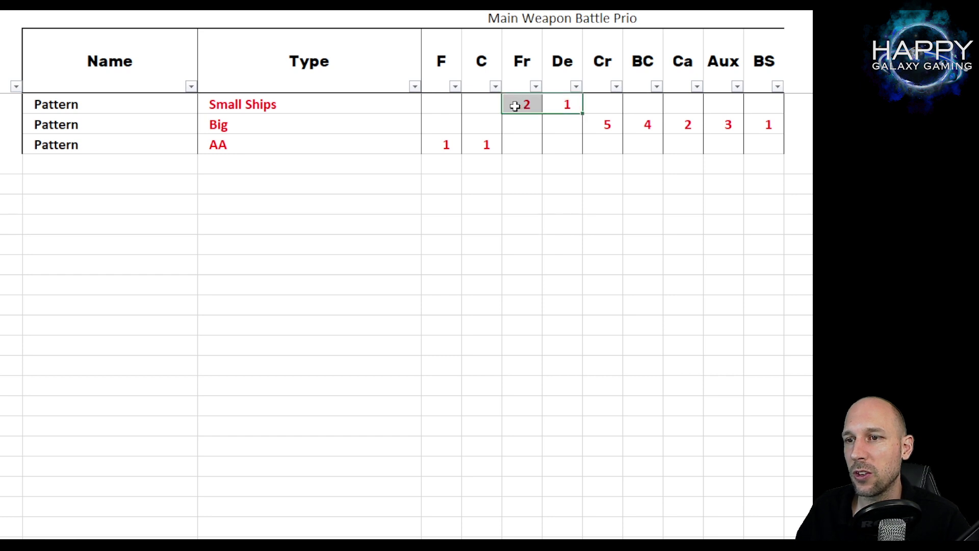
# Select the De header with its Small Ships priority, and the Fr header with its Small Ships priority for comparison
pyautogui.click(539, 224)
pyautogui.moveTo(564, 59); pyautogui.dragTo(559, 107)
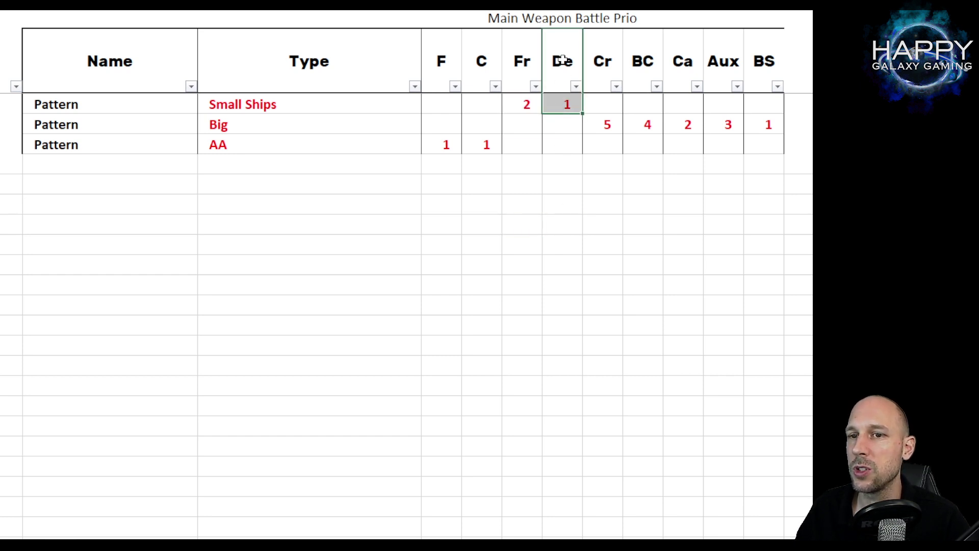
pyautogui.moveTo(563, 59); pyautogui.dragTo(561, 104)
pyautogui.click(565, 198)
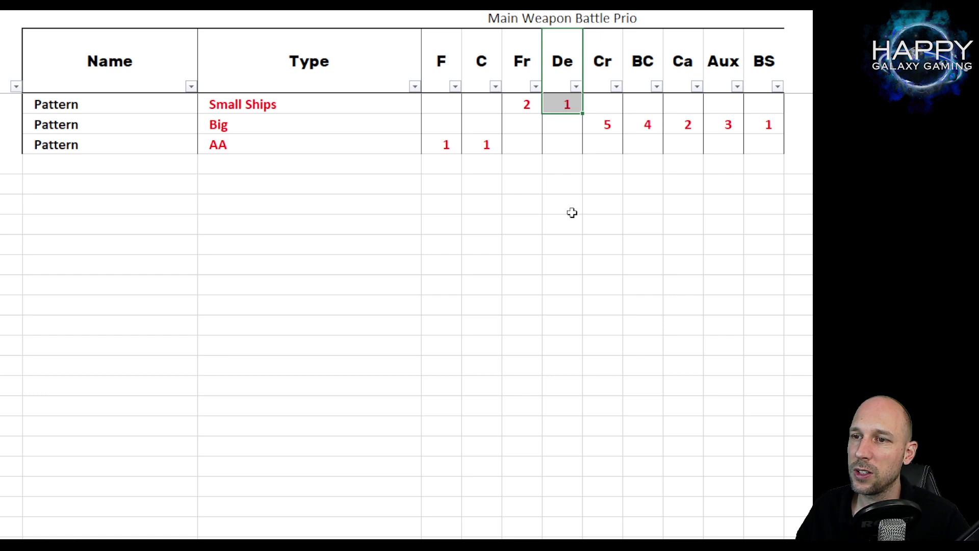
pyautogui.click(549, 185)
pyautogui.moveTo(518, 65); pyautogui.dragTo(514, 101)
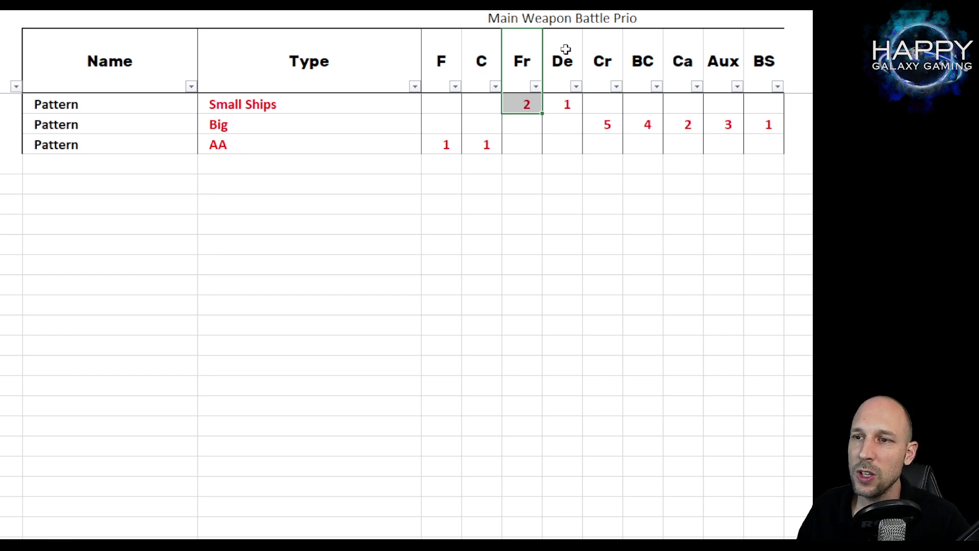
# Try clearing the Small Ships priority under De, undo the deletion, and select the Fr header with its value
pyautogui.click(566, 102)
pyautogui.press('Delete')
pyautogui.hotkey('ctrl', 'z')
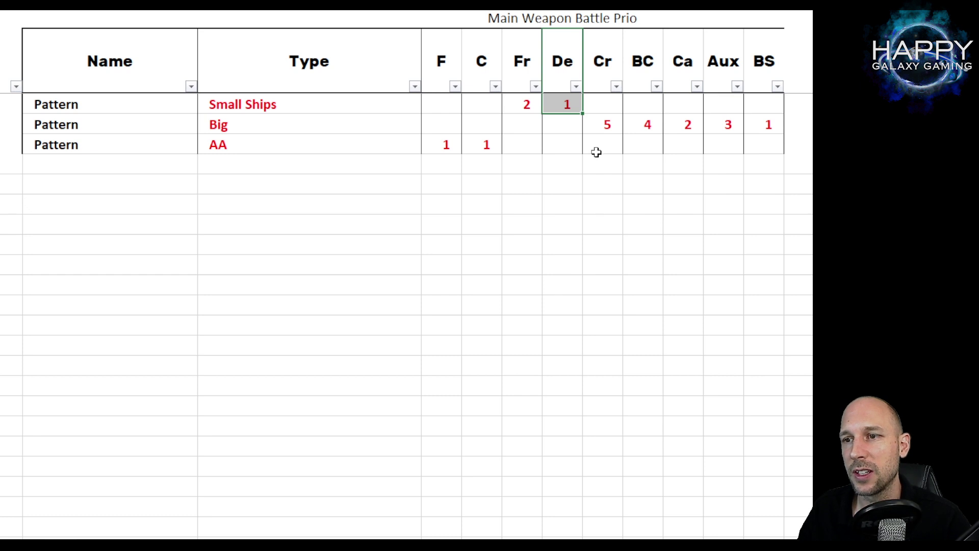
pyautogui.click(530, 105)
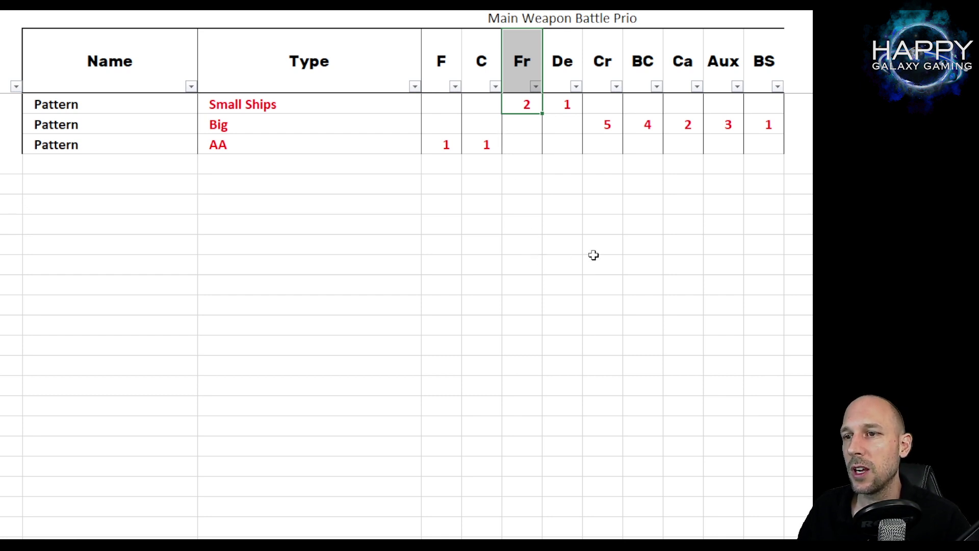
pyautogui.click(562, 254)
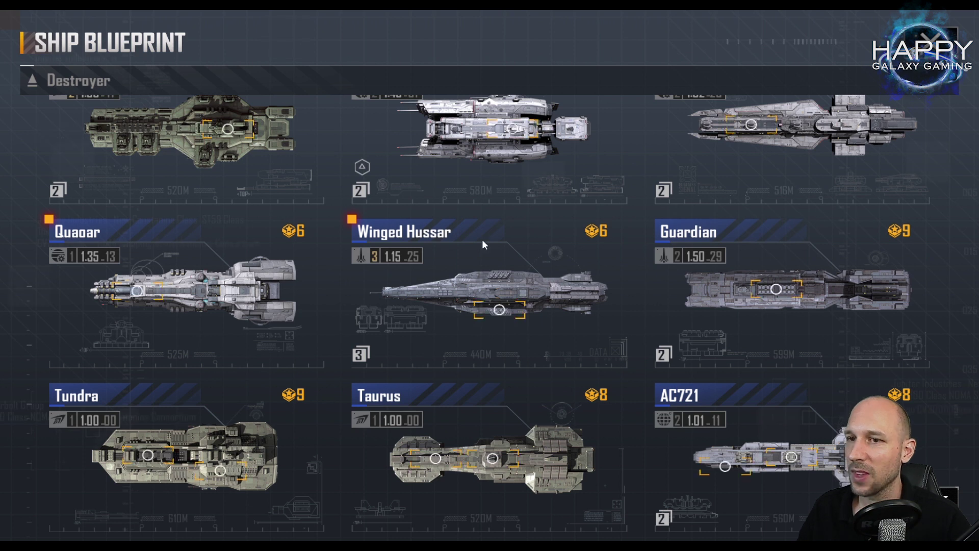
# Switch to the game's destroyer blueprints, open the Eris I, and view its Heavy Cannon Type
pyautogui.scroll(1, 322, 324)
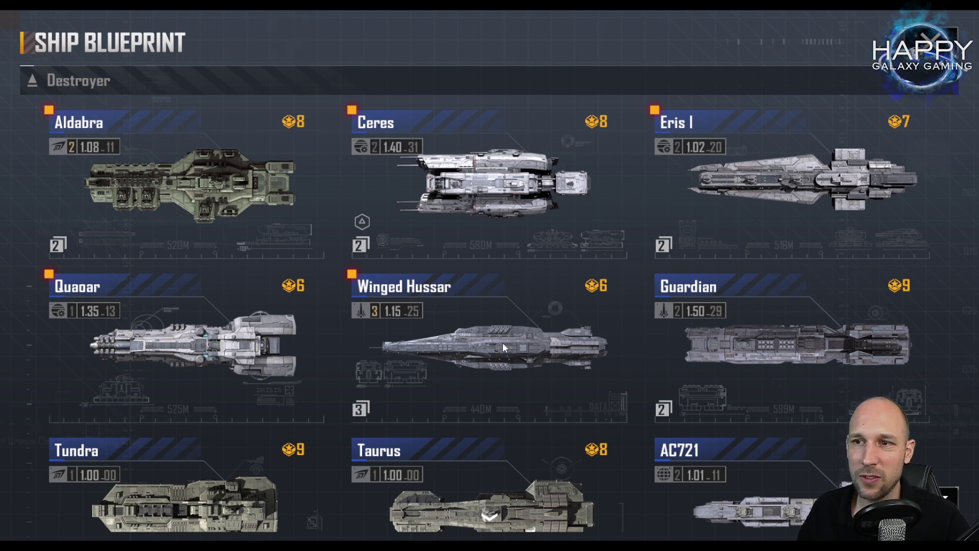
pyautogui.click(796, 181)
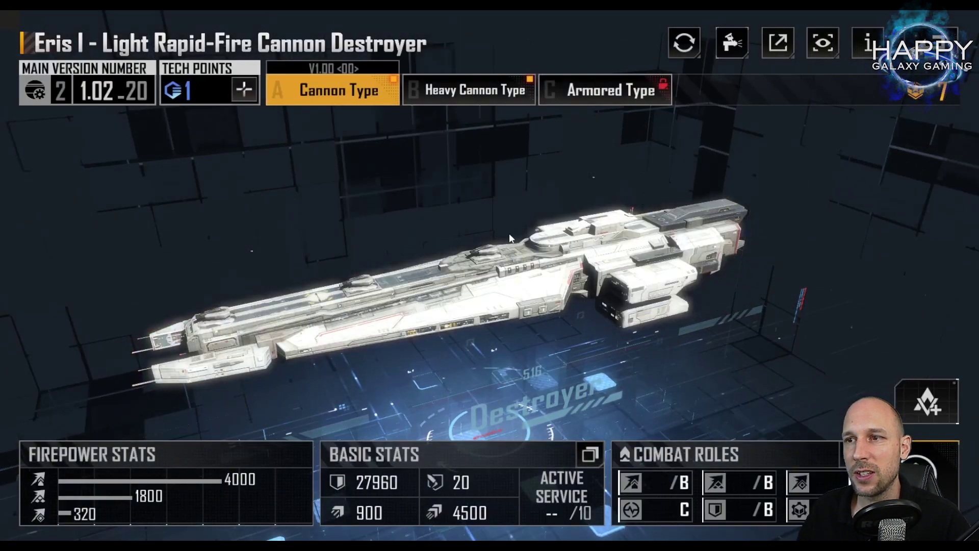
pyautogui.click(474, 90)
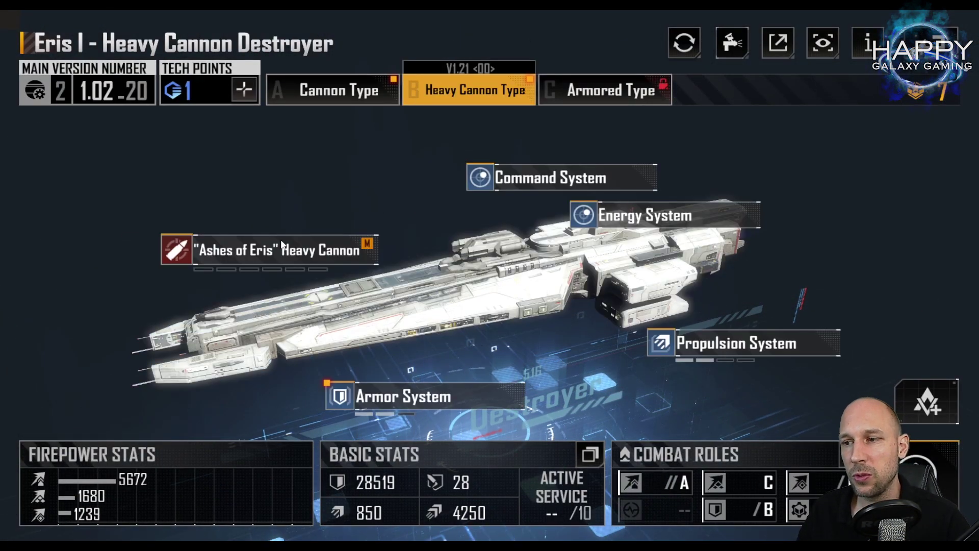
# Inspect the AG-1156 "Eris" and AG-2300 "Ashes of Eris" cannons of the Heavy Cannon Type, including the latter's attack priority
pyautogui.click(282, 245)
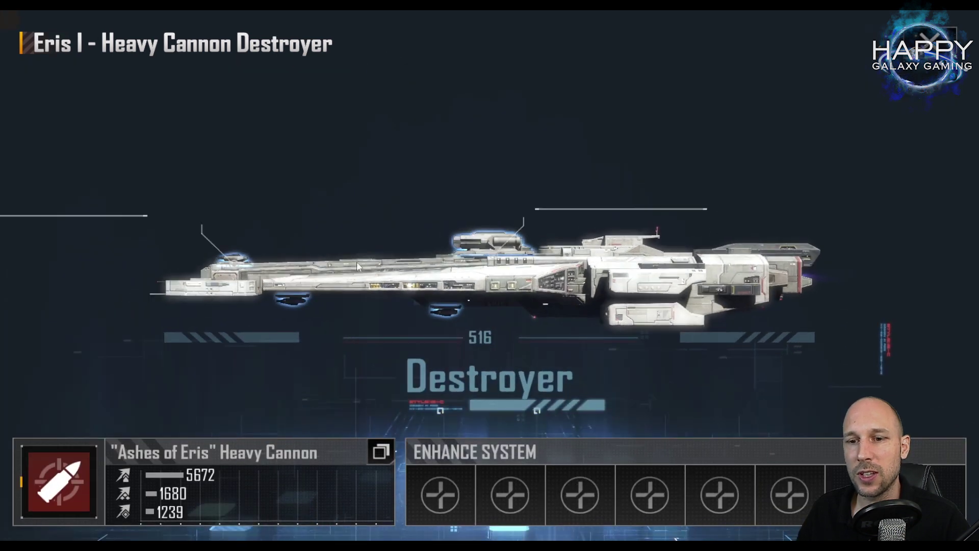
pyautogui.click(97, 210)
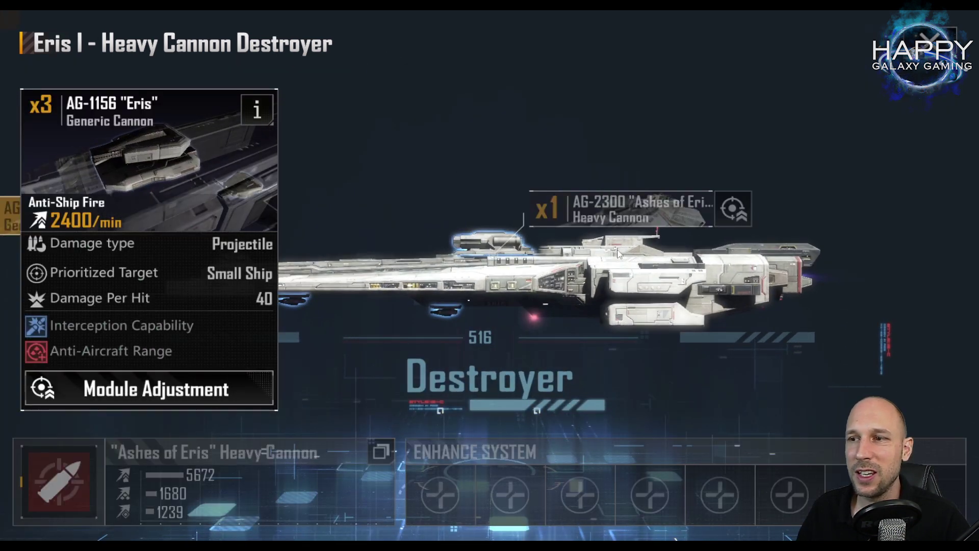
pyautogui.click(620, 217)
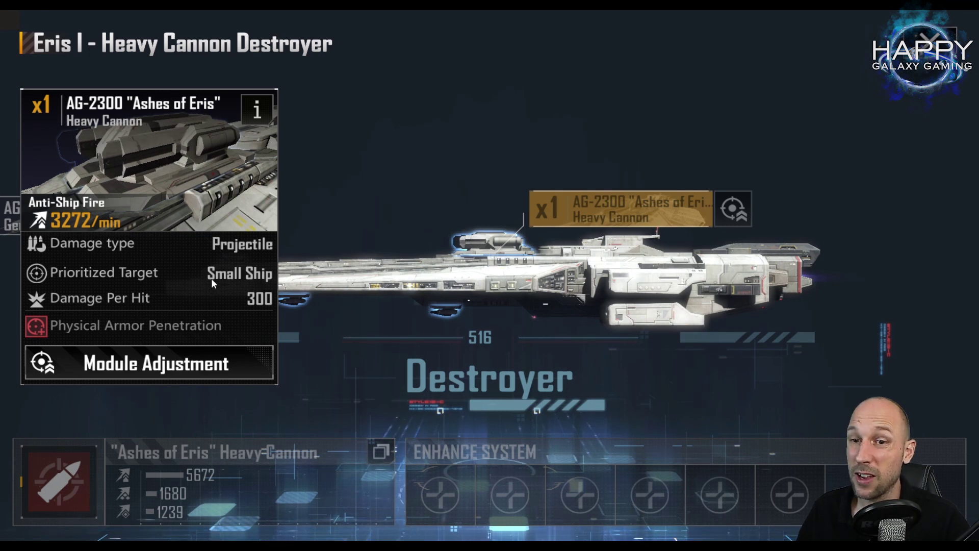
pyautogui.click(260, 107)
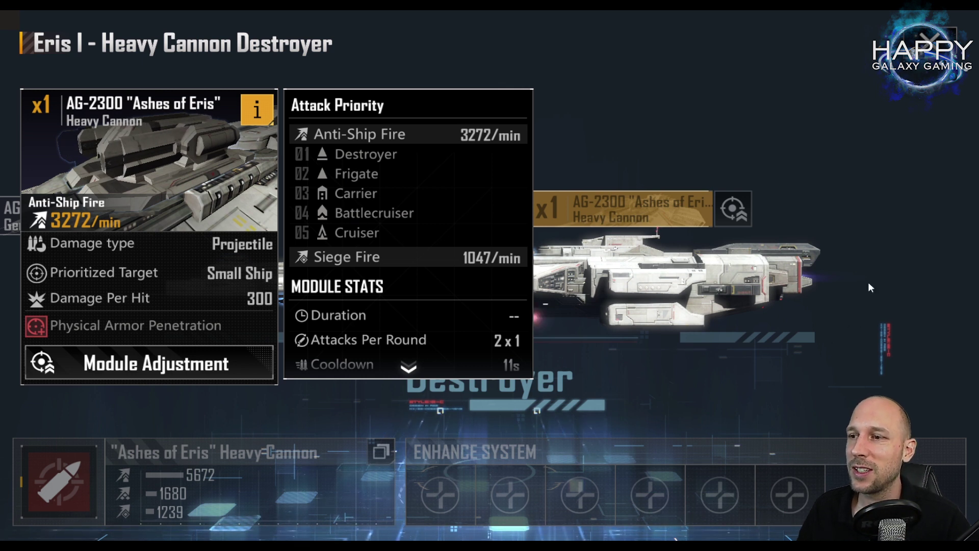
pyautogui.click(864, 243)
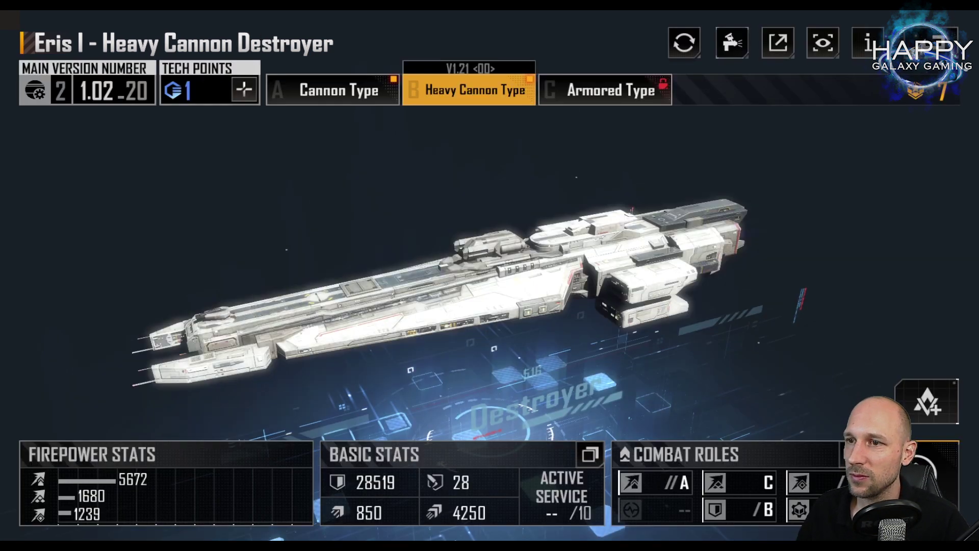
# Check the Eris I Armored Type, return to the destroyer list, and open the Taurus blueprint
pyautogui.click(606, 98)
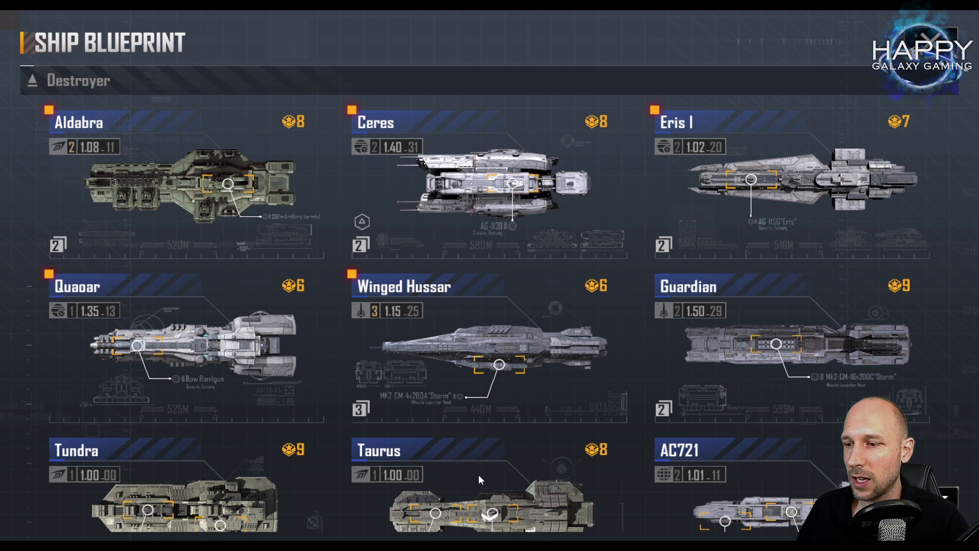
pyautogui.scroll(-2, 504, 447)
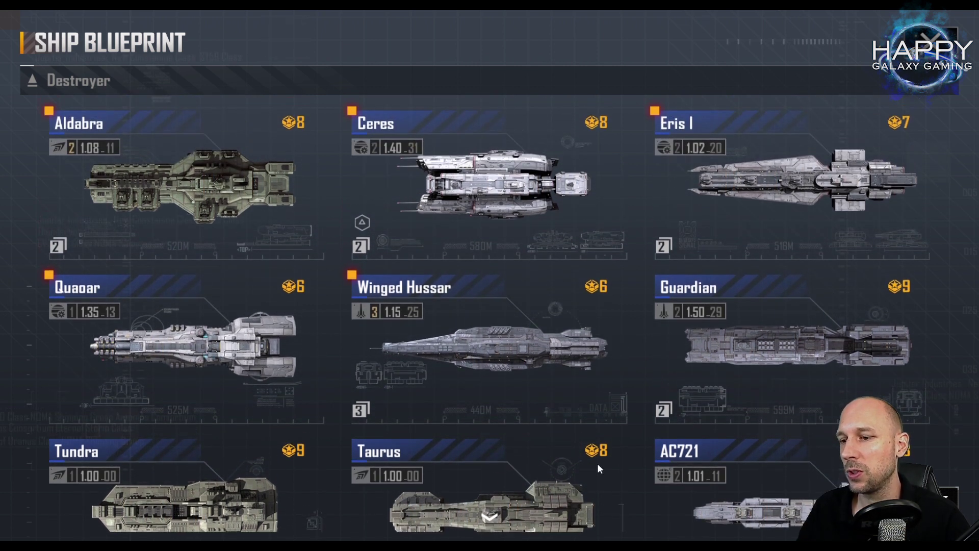
pyautogui.click(598, 461)
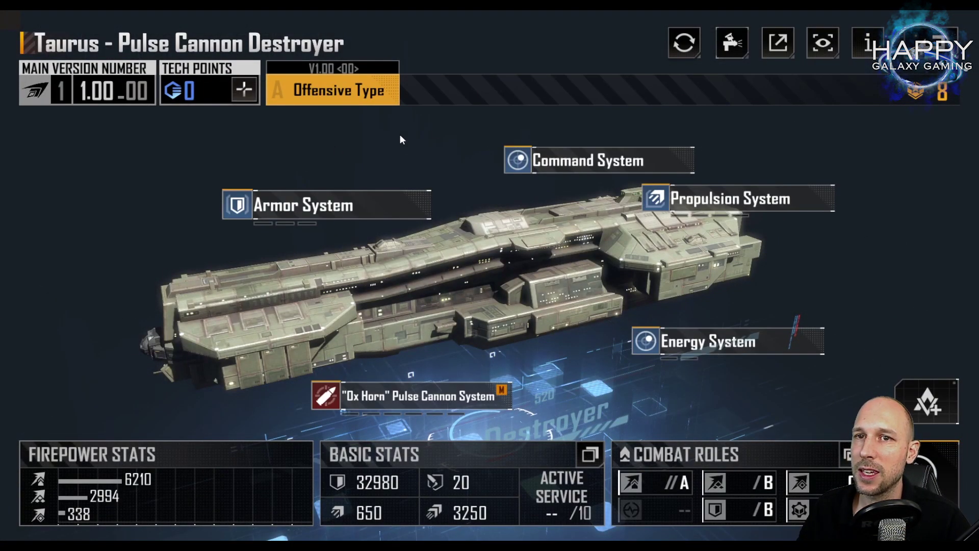